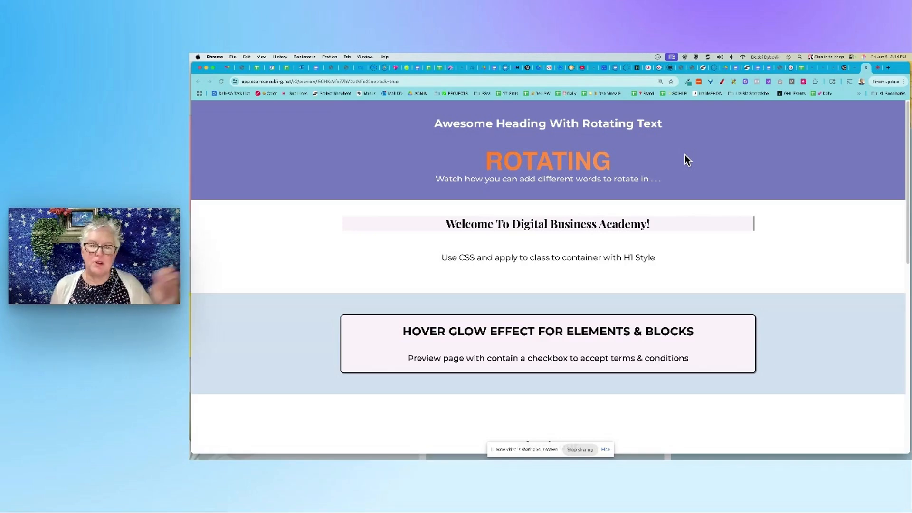
# - Reload the demo page preview to replay the rotating-text and typewriter headings, and view the sections down to the checkout form
pyautogui.click(598, 79)
pyautogui.press('Return')
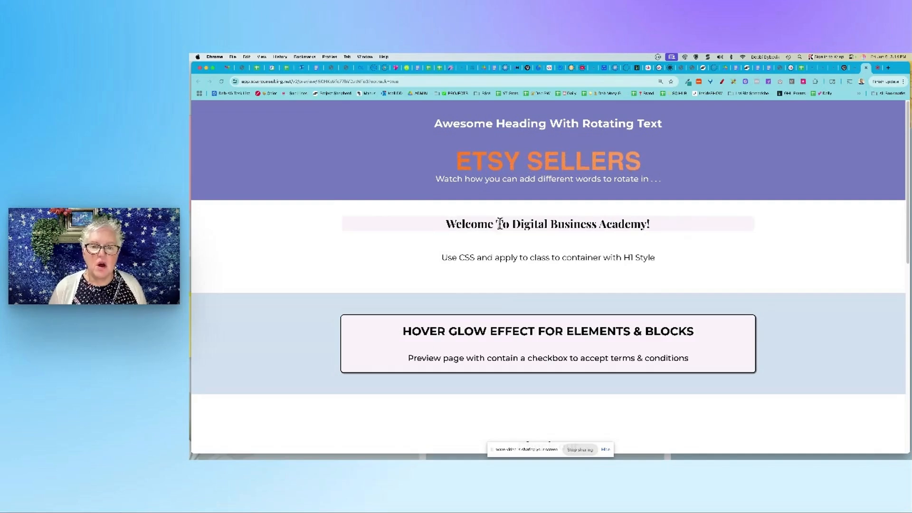
pyautogui.click(475, 80)
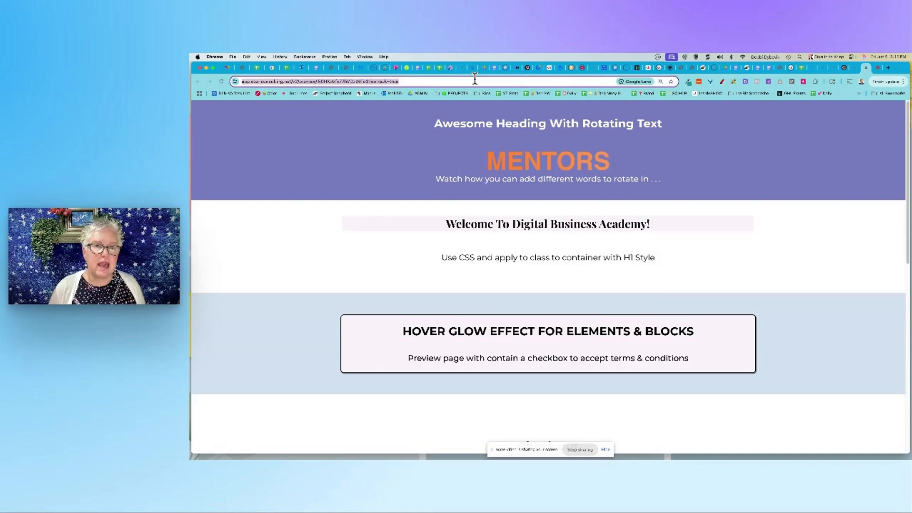
pyautogui.press('Return')
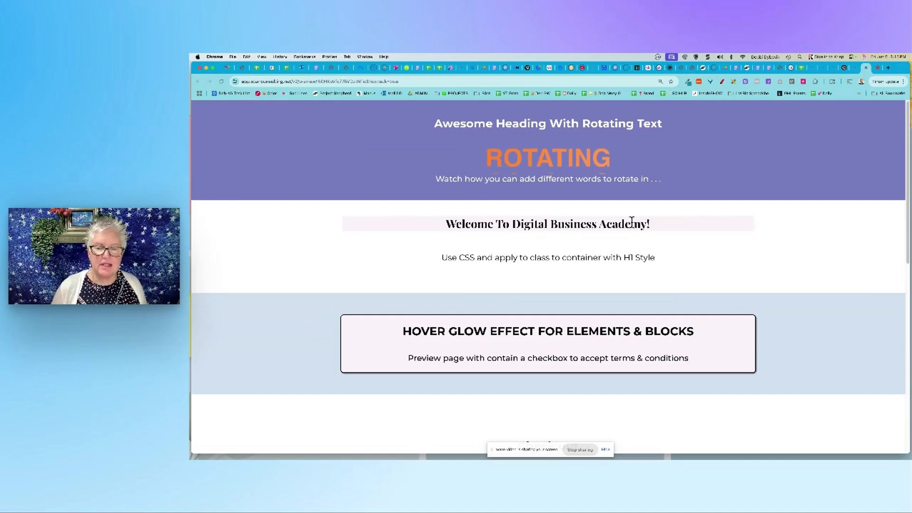
pyautogui.scroll(-3, 695, 267)
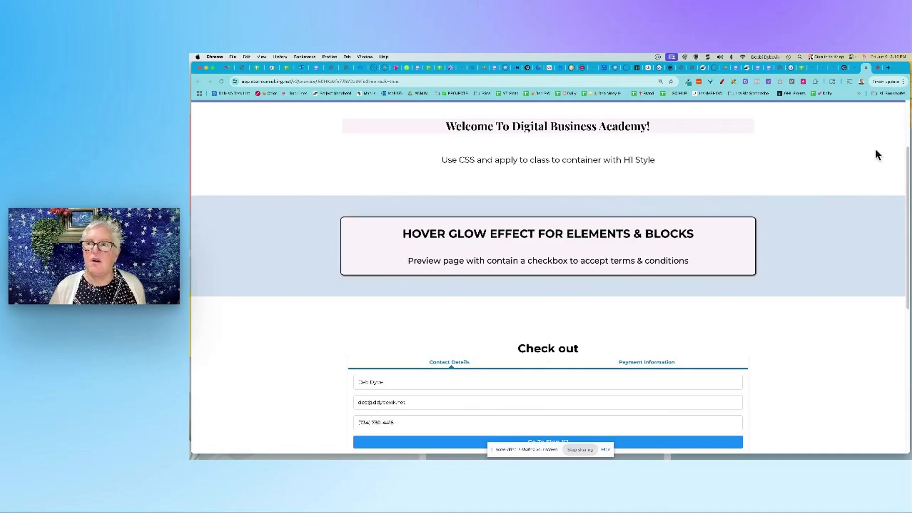
# - Switch to the page editor and set the rotating-text heading section's background to the magenta brand color
pyautogui.click(856, 71)
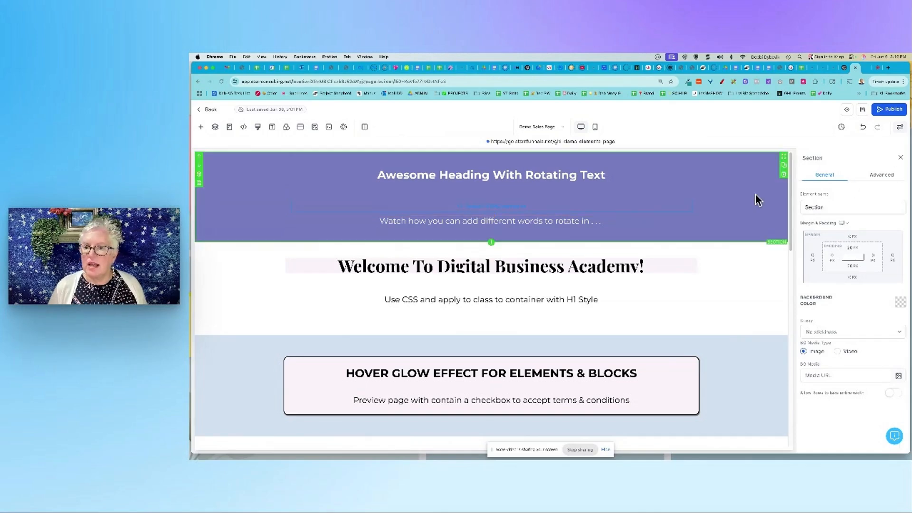
pyautogui.click(901, 303)
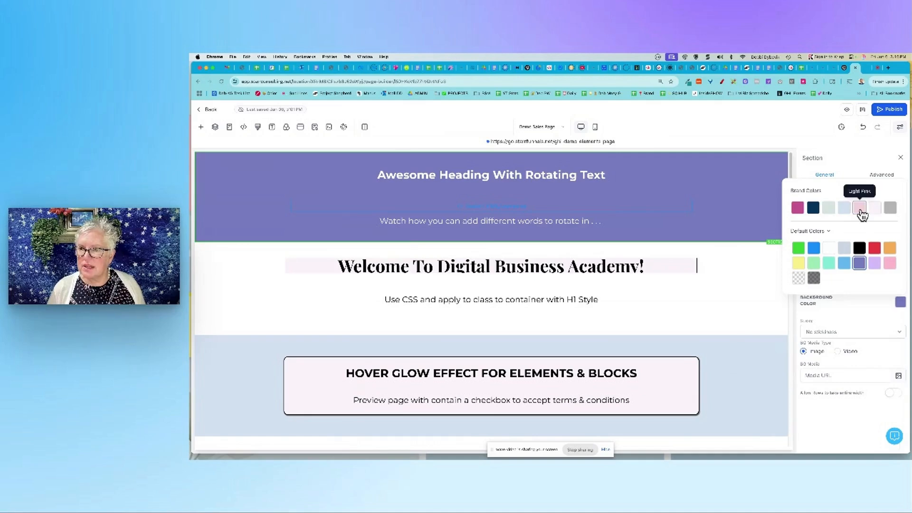
pyautogui.click(798, 208)
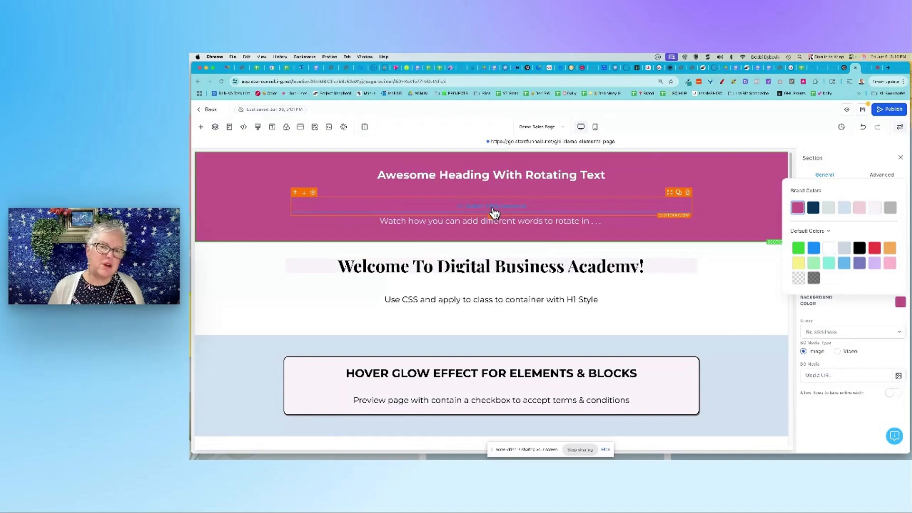
# - Look up the custom code element in the list of elements that can be added, and close the list
pyautogui.click(203, 128)
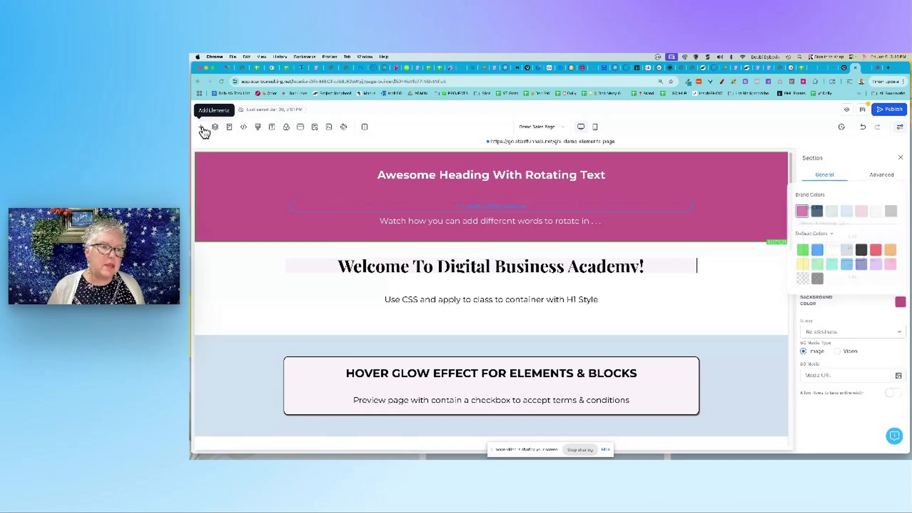
pyautogui.scroll(-5, 323, 304)
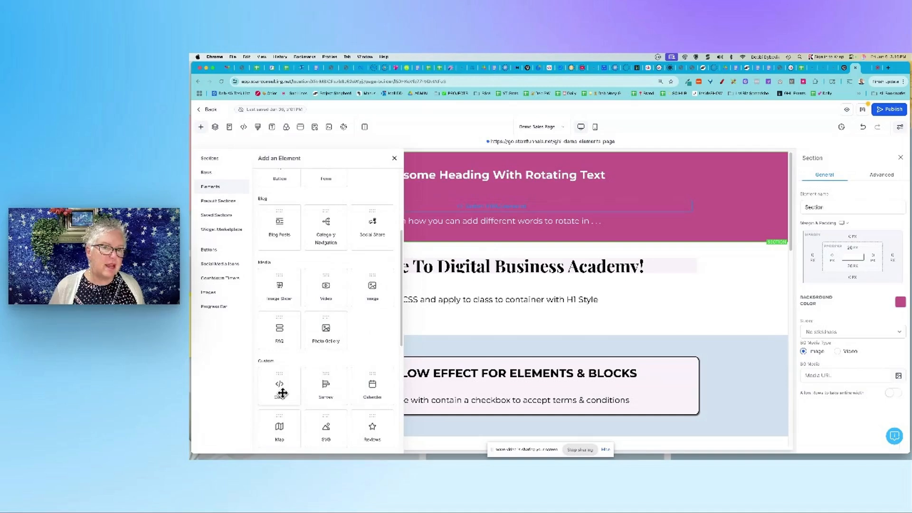
pyautogui.click(395, 159)
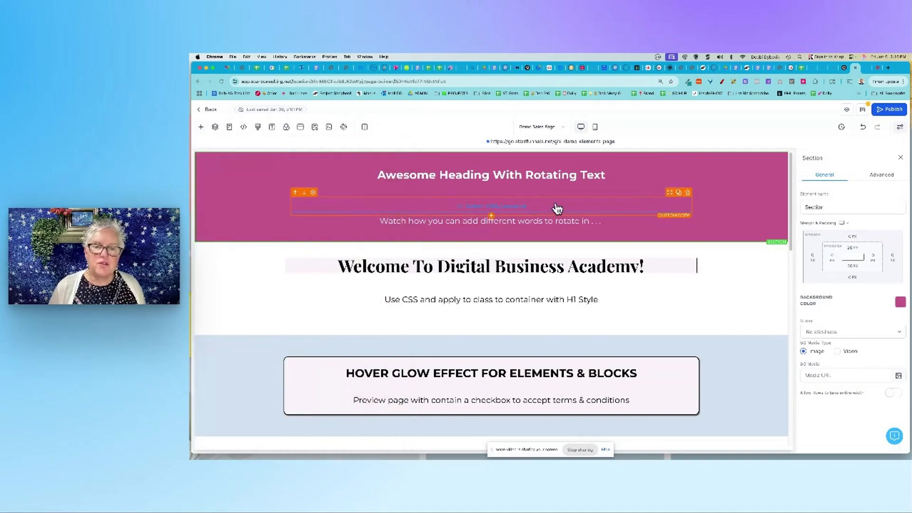
# - Open the code of the custom code element under the rotating-text heading, review its list of rotating words, and save it
pyautogui.click(511, 210)
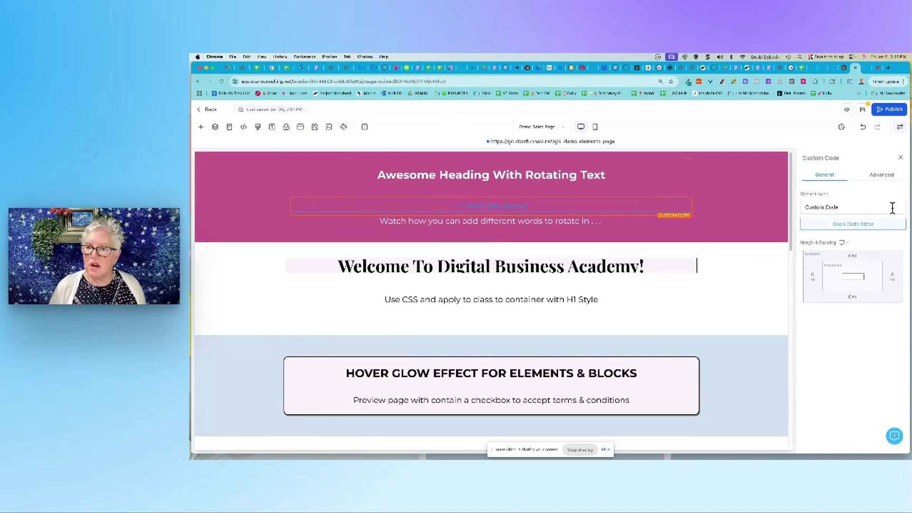
pyautogui.click(848, 224)
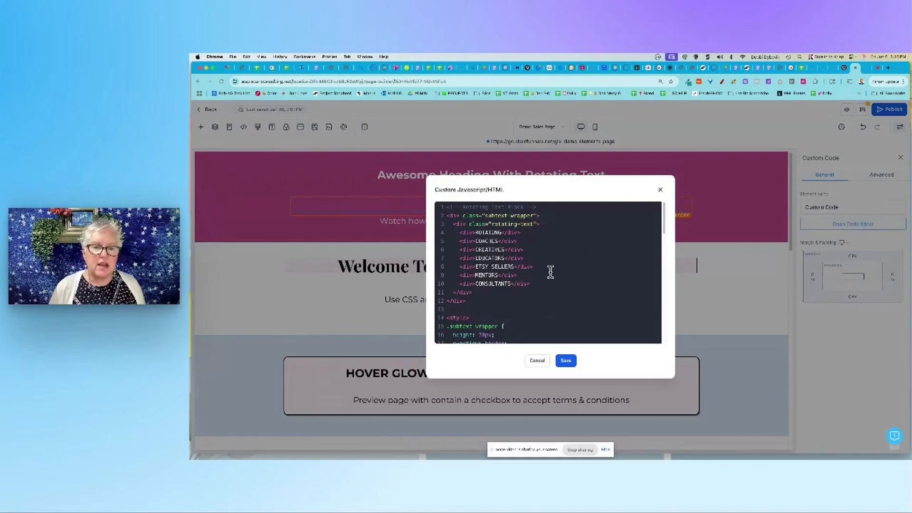
pyautogui.scroll(-10, 551, 272)
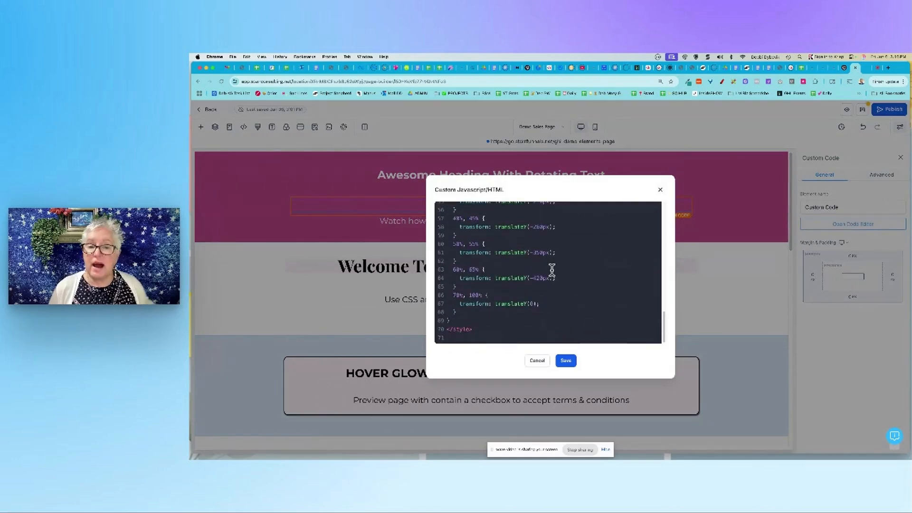
pyautogui.scroll(10, 597, 274)
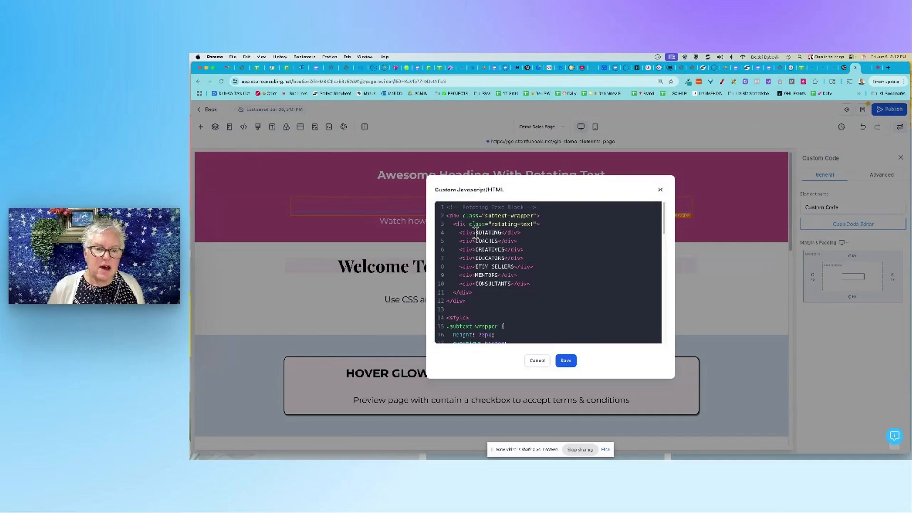
pyautogui.moveTo(476, 232); pyautogui.dragTo(510, 284)
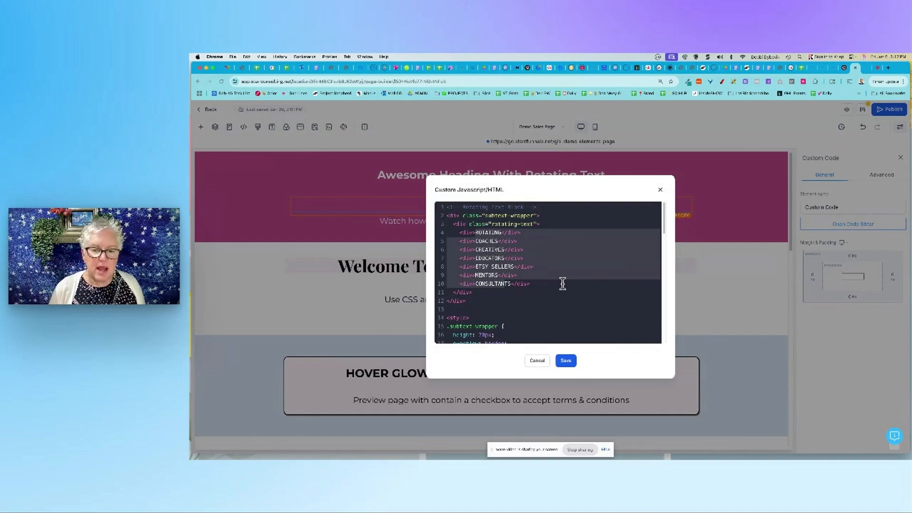
pyautogui.click(564, 362)
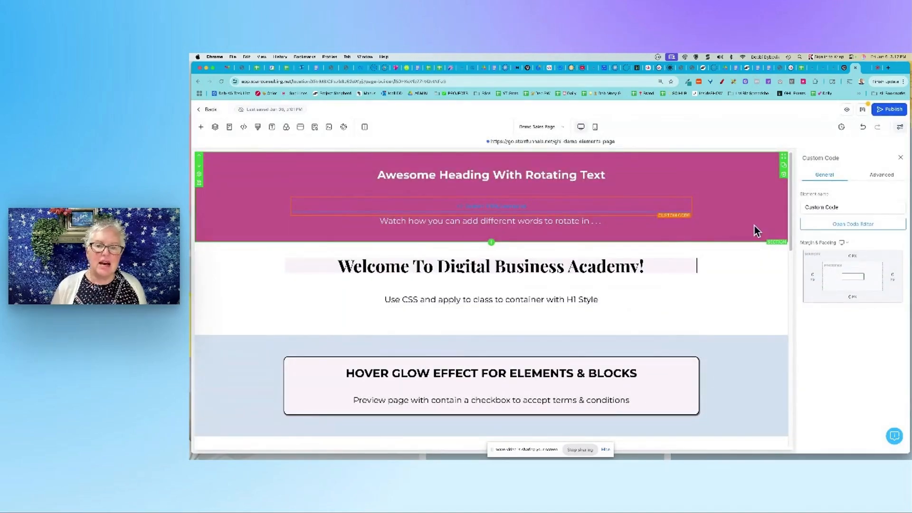
# - Reopen the rotating-text code and examine its font settings, linear-gradient colors and keyframe rules
pyautogui.click(855, 223)
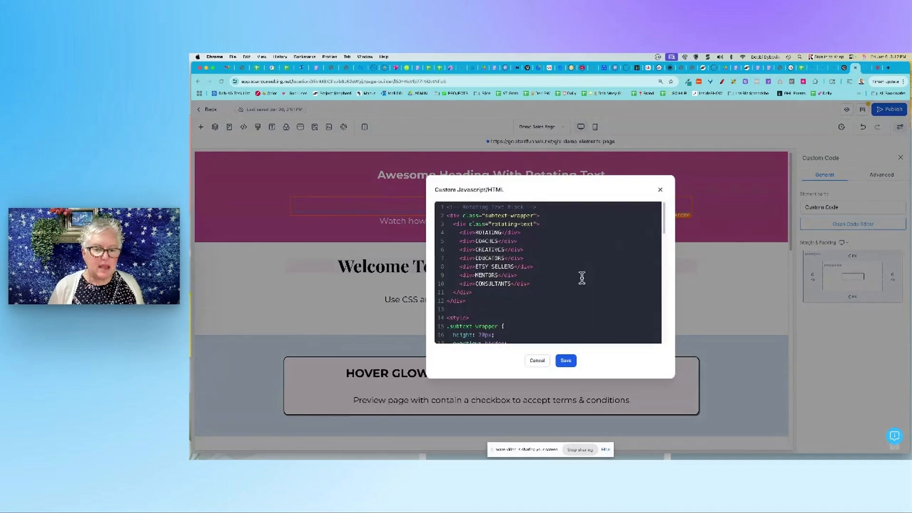
pyautogui.scroll(-5, 582, 278)
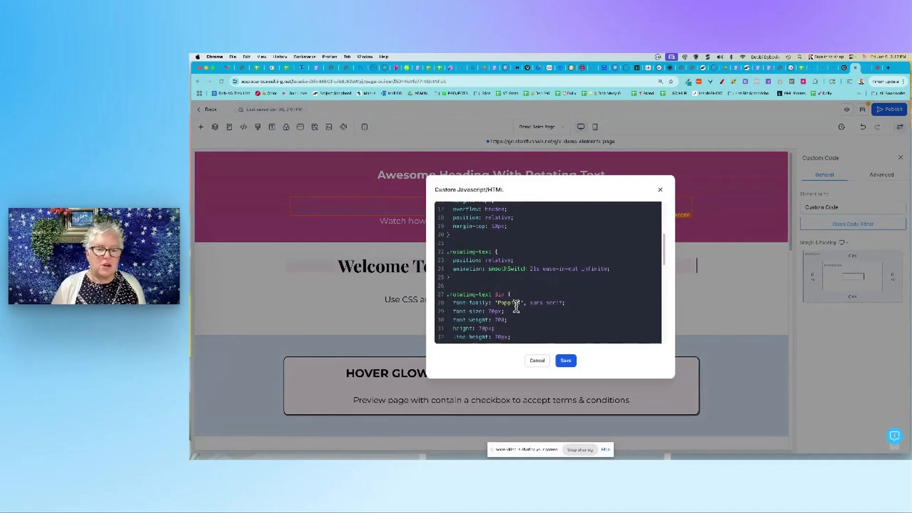
pyautogui.scroll(-3, 518, 281)
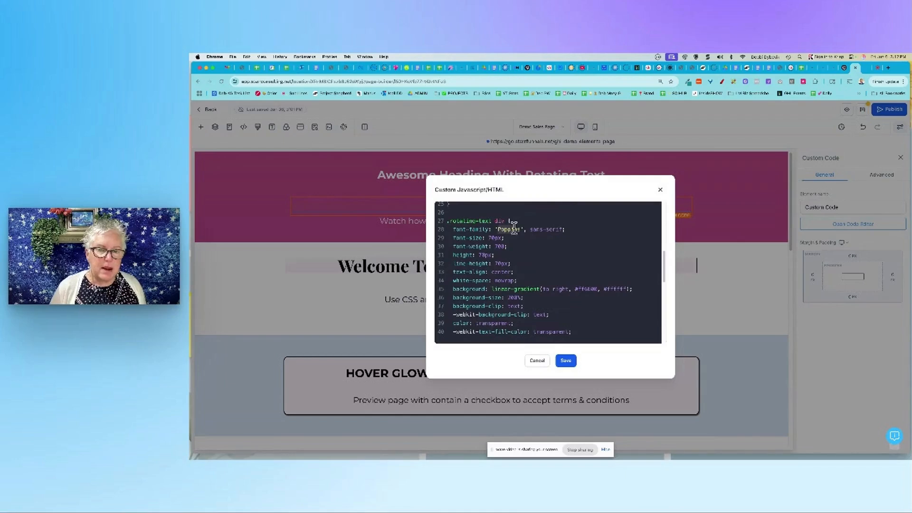
pyautogui.scroll(-2, 592, 249)
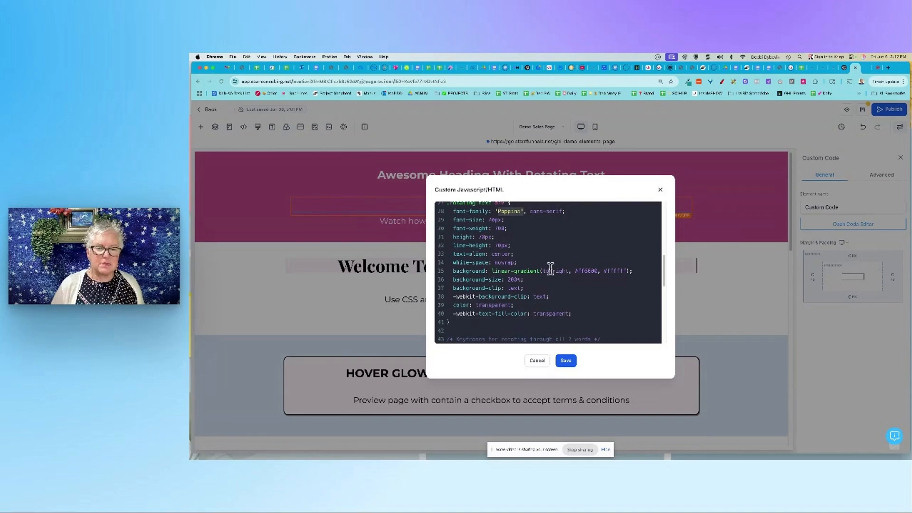
pyautogui.scroll(-5, 571, 264)
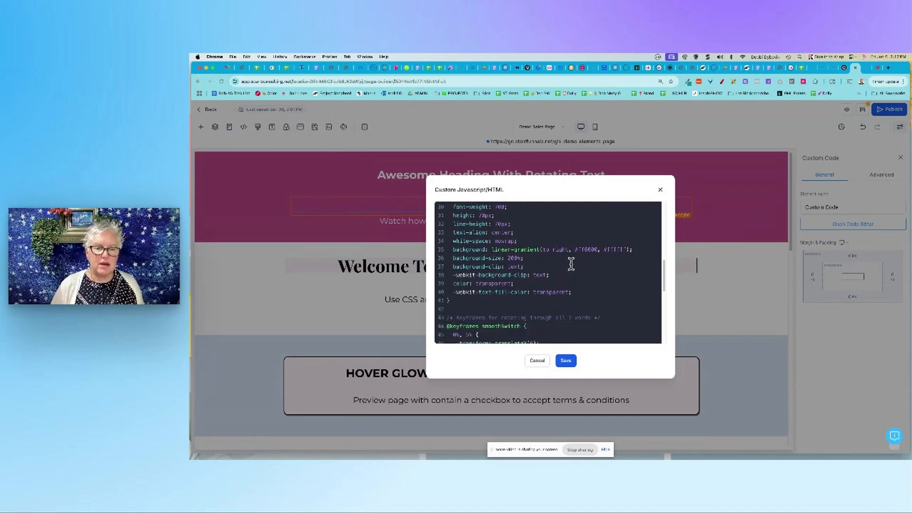
pyautogui.scroll(-8, 571, 264)
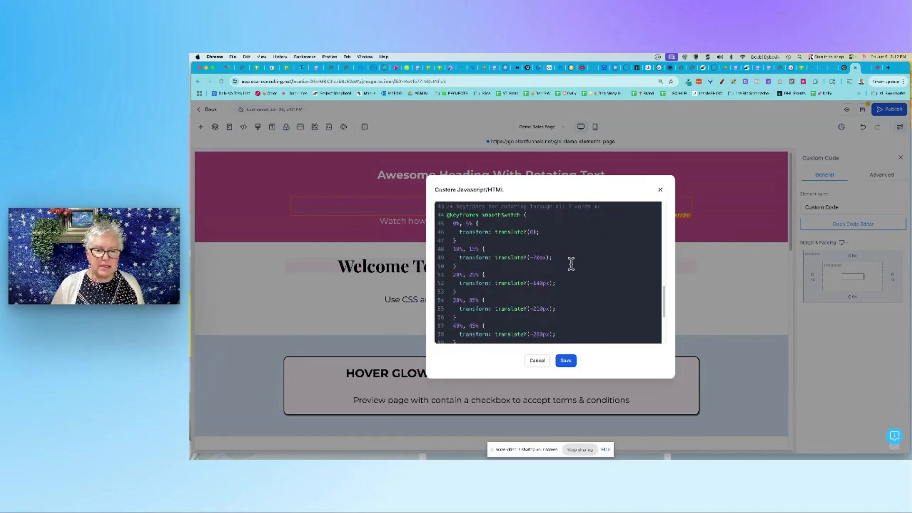
pyautogui.scroll(13, 571, 263)
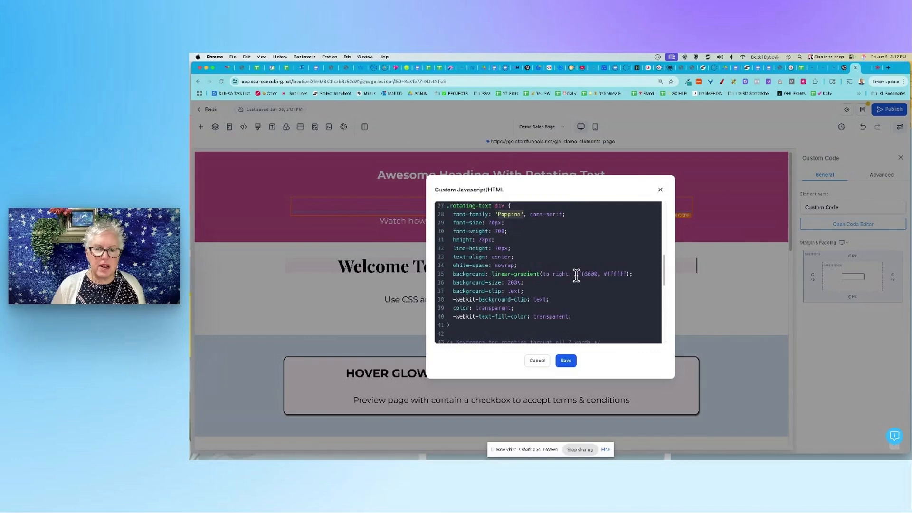
pyautogui.moveTo(576, 274); pyautogui.dragTo(636, 273)
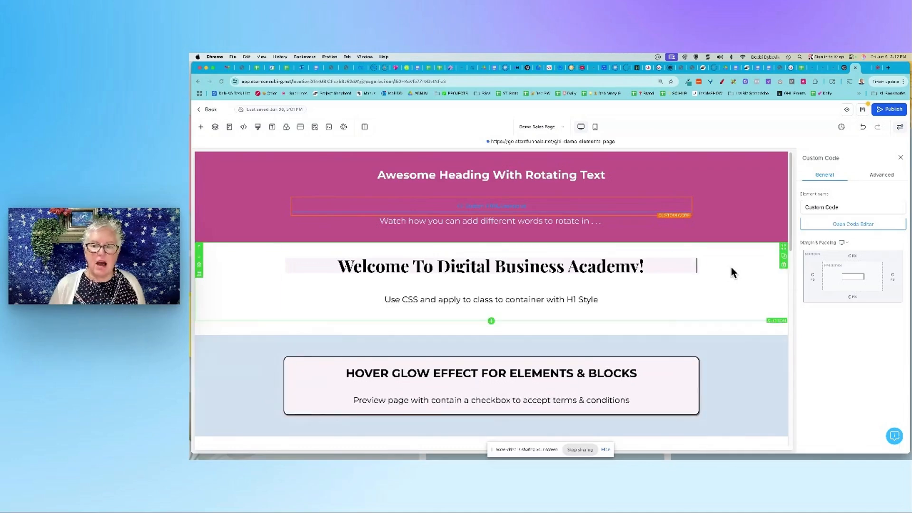
# - Inspect the advanced settings of the Welcome headline and its section for the custom class, dismissing the AVG pop-up
pyautogui.click(755, 285)
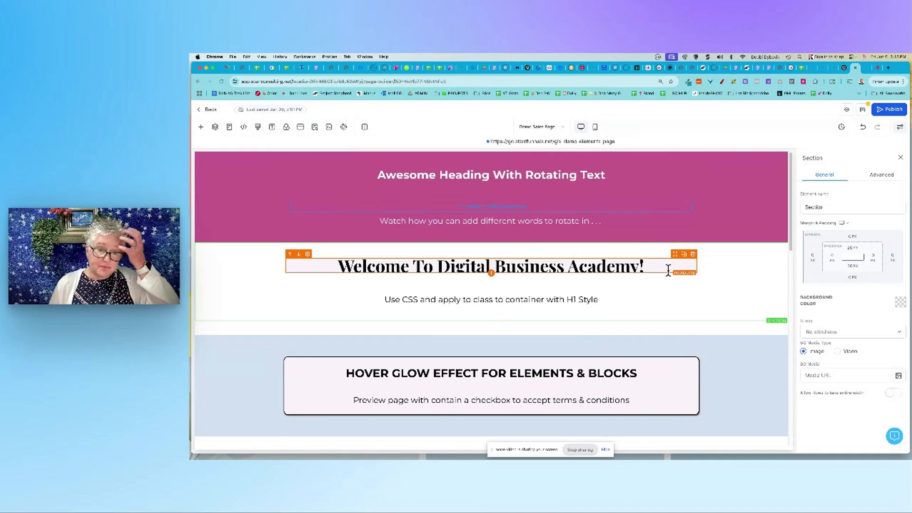
pyautogui.click(373, 268)
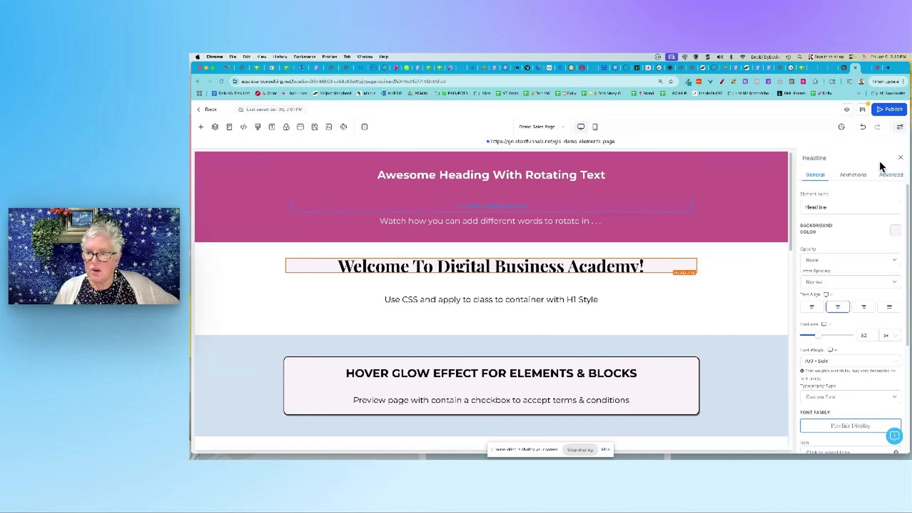
pyautogui.click(892, 177)
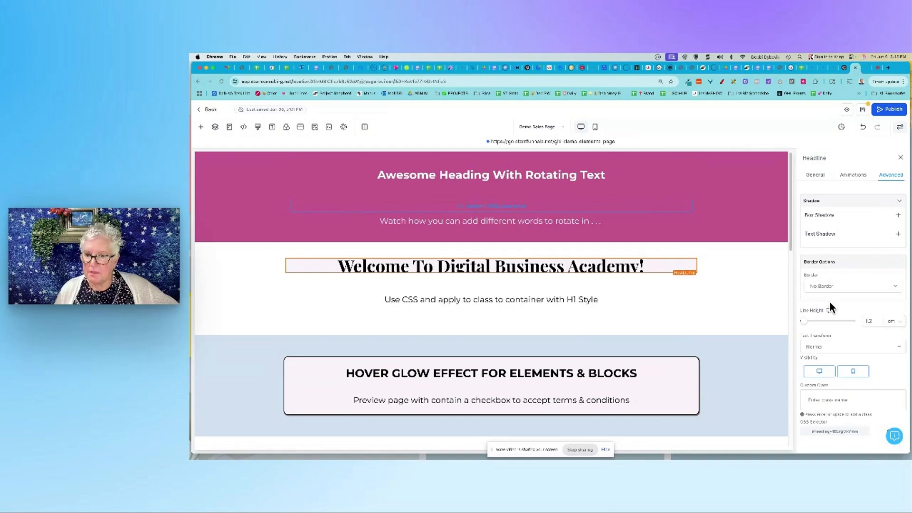
pyautogui.click(718, 259)
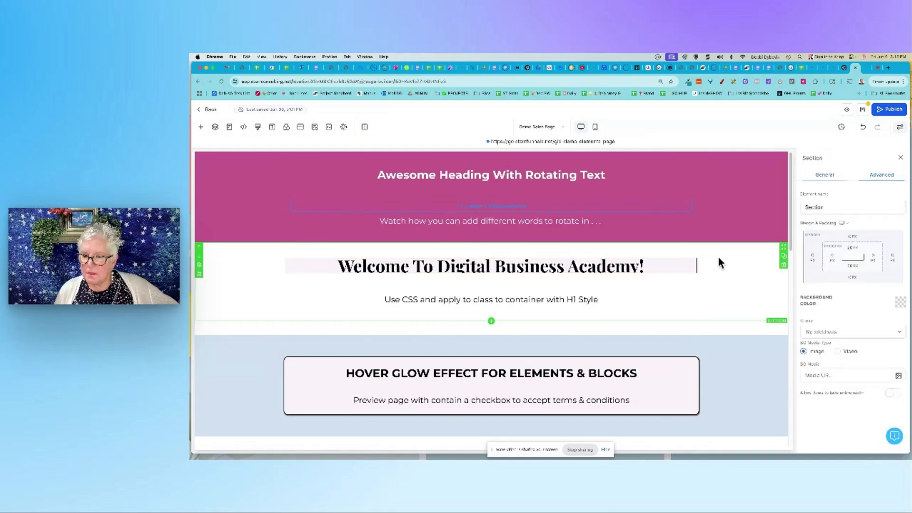
pyautogui.click(881, 176)
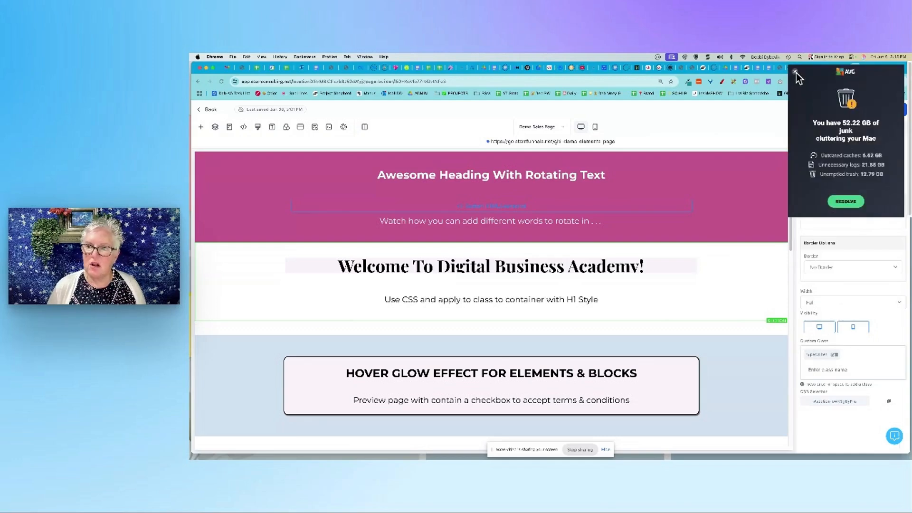
pyautogui.click(795, 71)
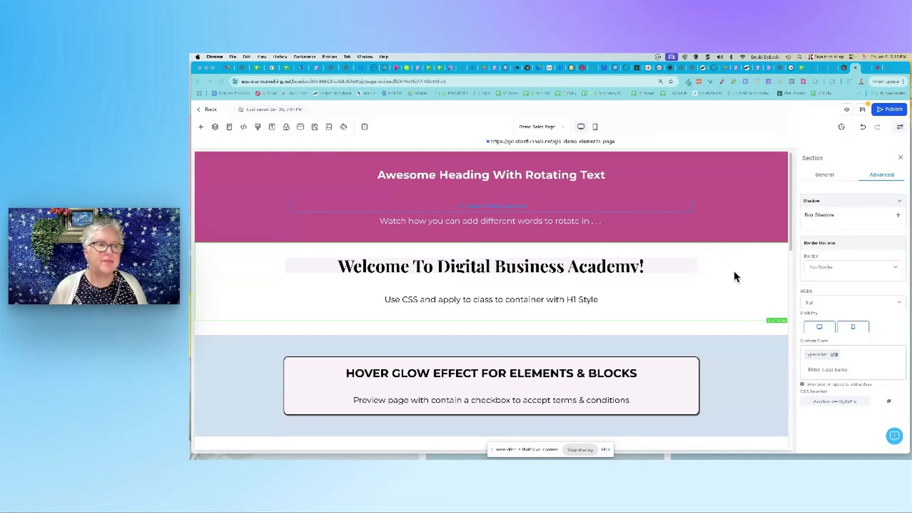
# - Open the page's custom CSS and examine the typewriter heading, blink-caret and glow-effect rules
pyautogui.click(258, 130)
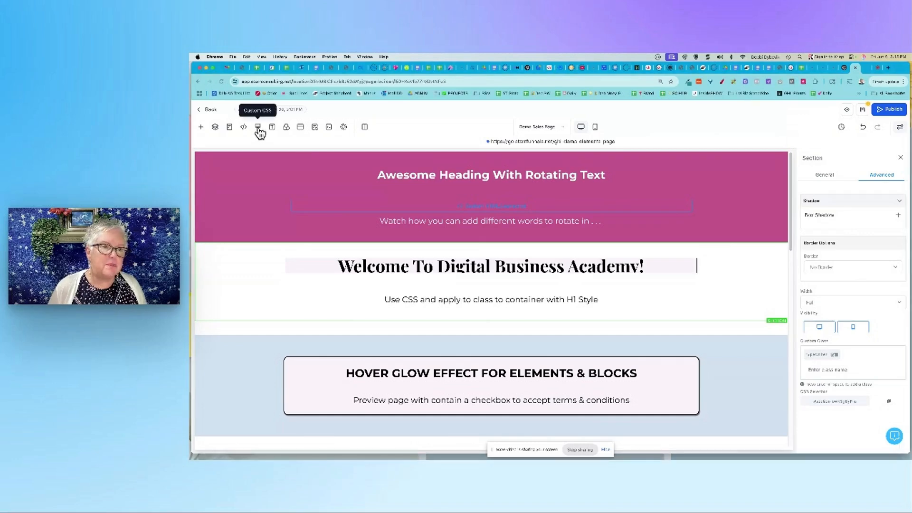
pyautogui.click(258, 128)
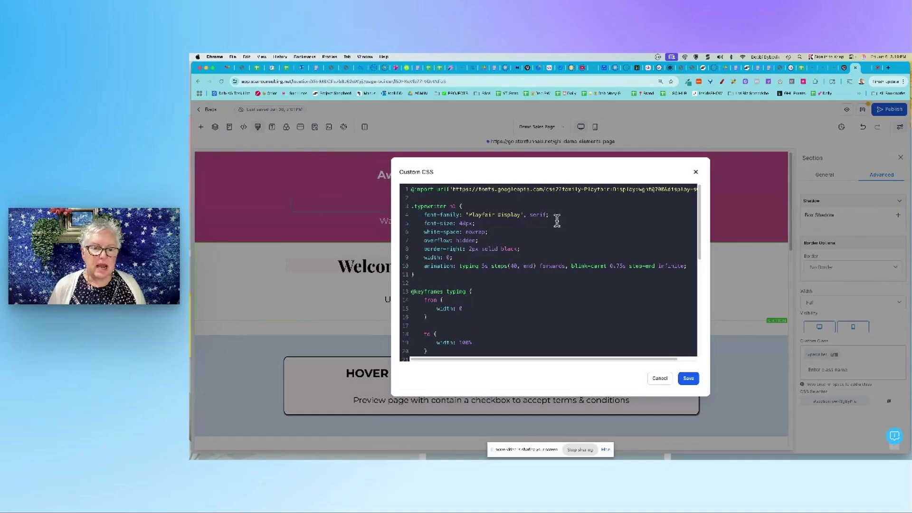
pyautogui.scroll(-6, 558, 221)
pyautogui.scroll(-2, 558, 221)
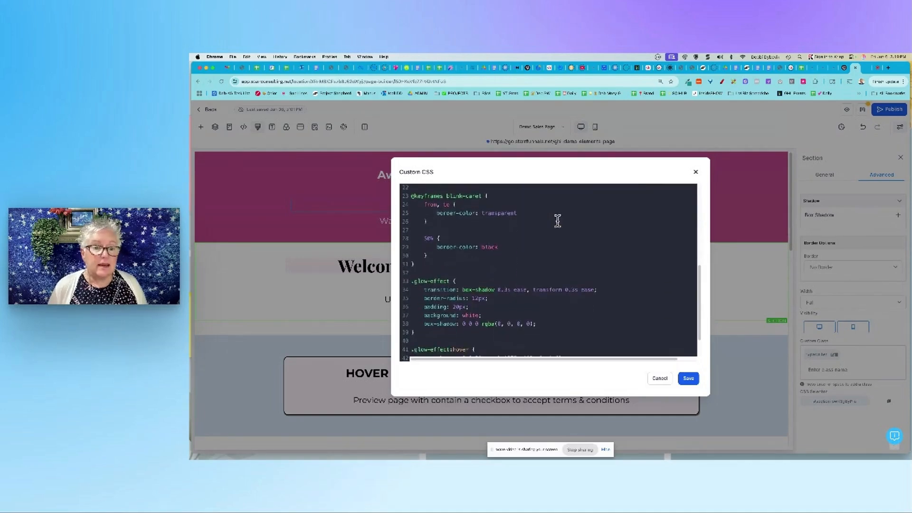
pyautogui.scroll(8, 558, 221)
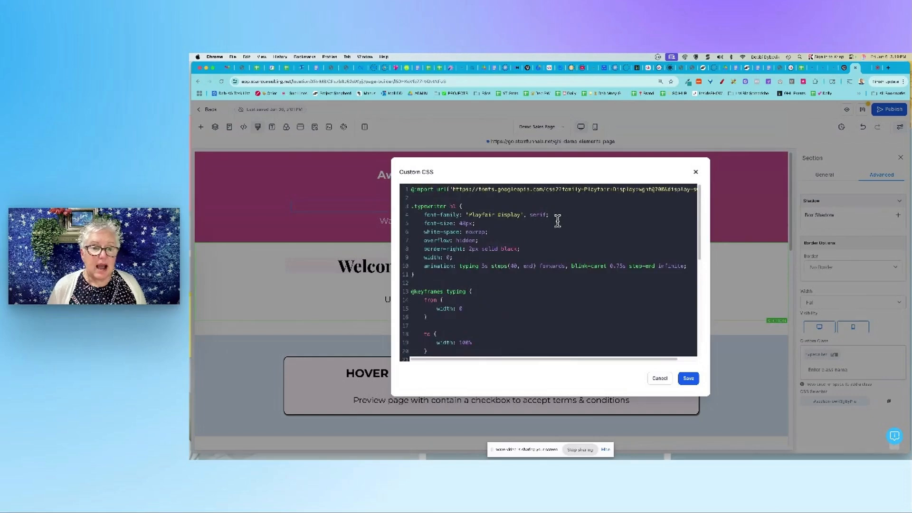
pyautogui.scroll(-2, 558, 221)
pyautogui.scroll(1, 558, 221)
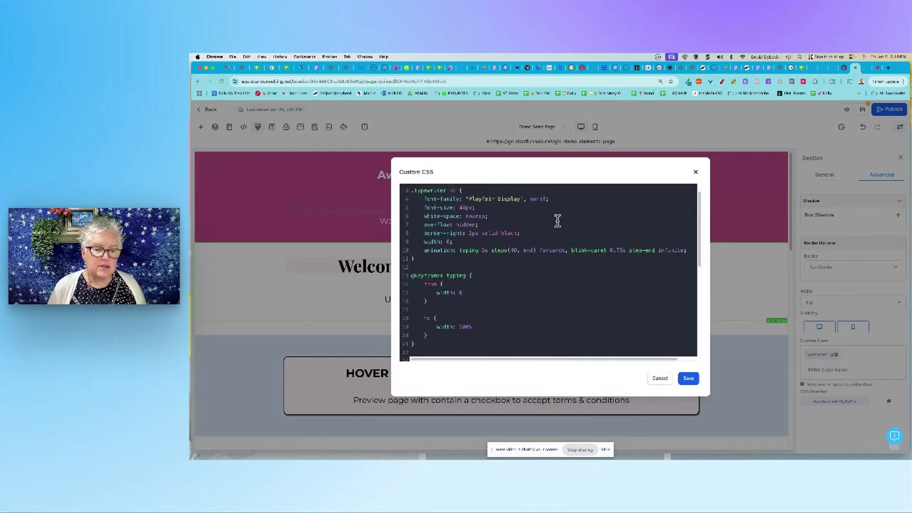
# - Examine the typewriter h1 rule in the custom CSS, highlighting its Playfair Display font, class name and typing animation
pyautogui.scroll(1, 558, 221)
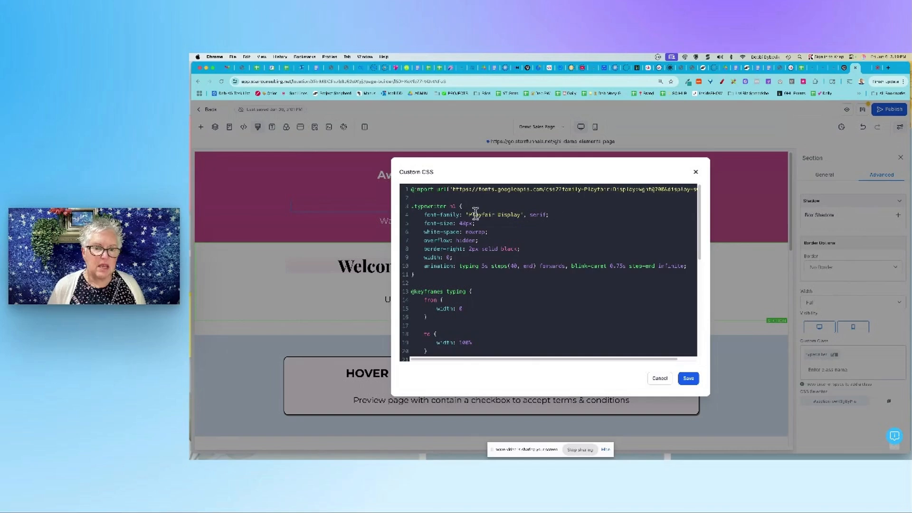
pyautogui.moveTo(468, 214); pyautogui.dragTo(522, 215)
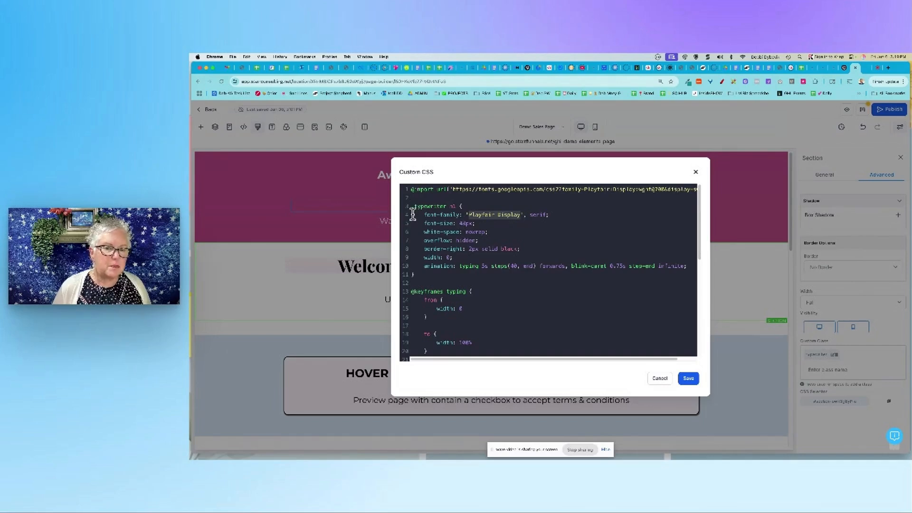
pyautogui.moveTo(412, 206); pyautogui.dragTo(444, 205)
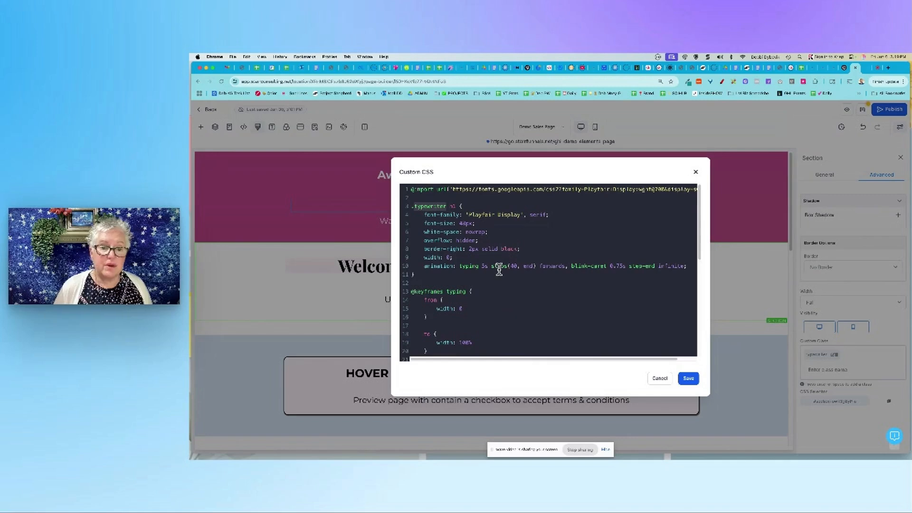
pyautogui.moveTo(443, 266); pyautogui.dragTo(652, 265)
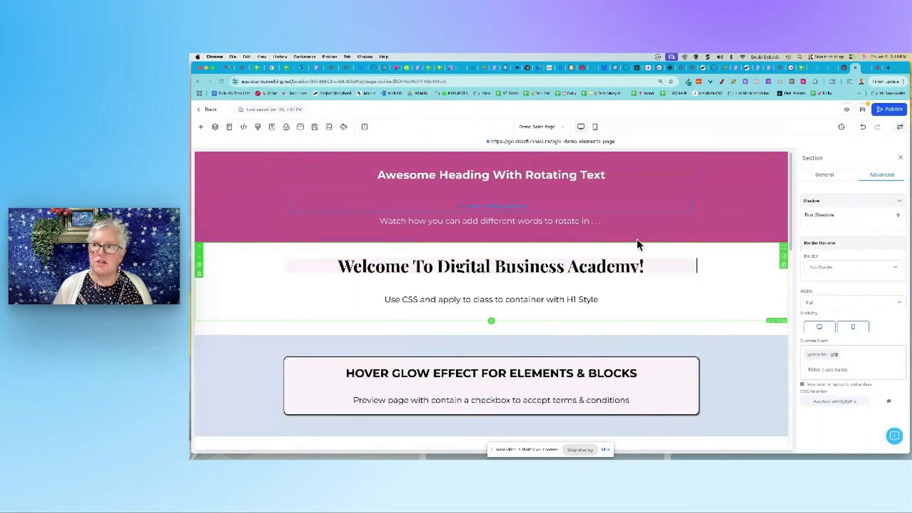
# - Switch to the page preview and reload it to watch the typewriter effect on the Welcome heading
pyautogui.click(868, 67)
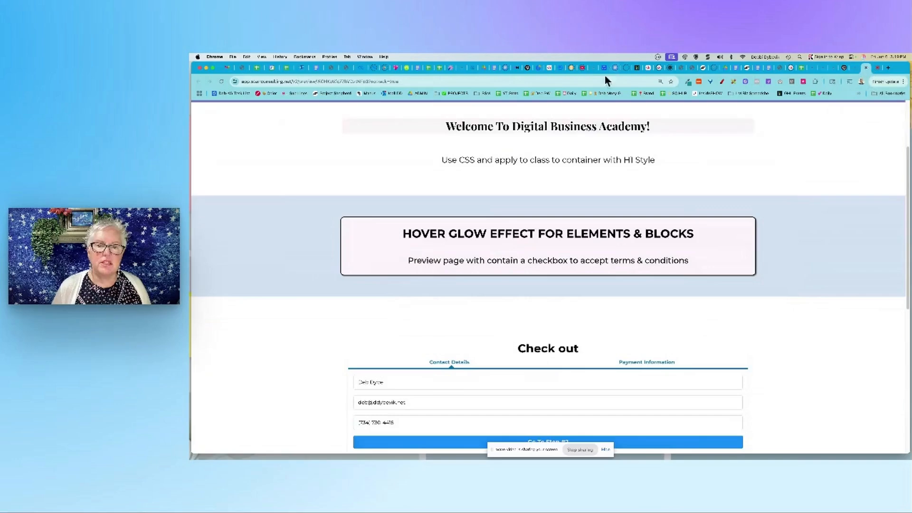
pyautogui.scroll(2, 607, 166)
pyautogui.scroll(-2, 606, 166)
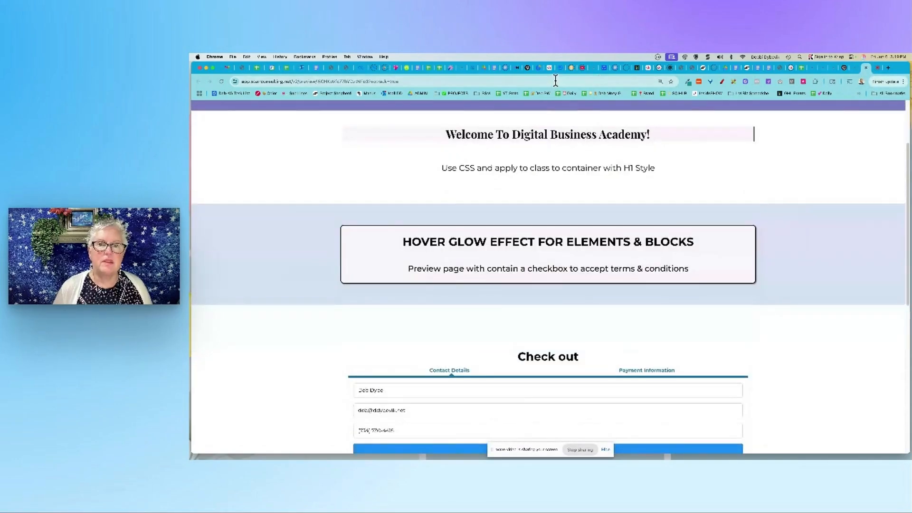
pyautogui.click(555, 81)
pyautogui.press('Return')
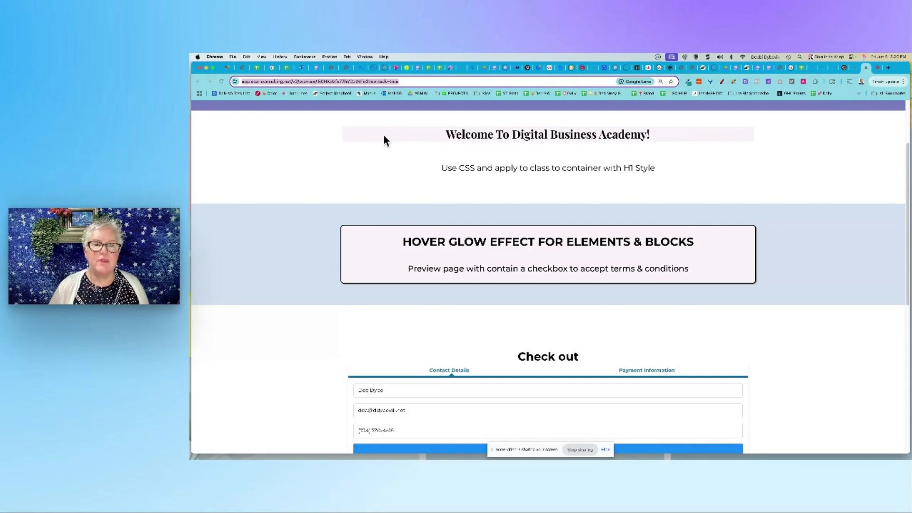
# - Return to the page editor and inspect the advanced settings of the hover glow section and its row for the custom class
pyautogui.click(857, 72)
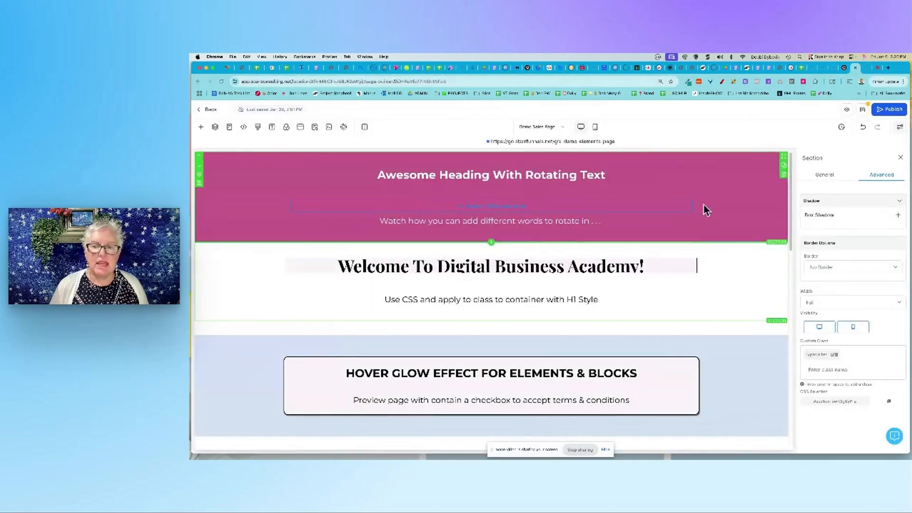
pyautogui.scroll(-3, 751, 291)
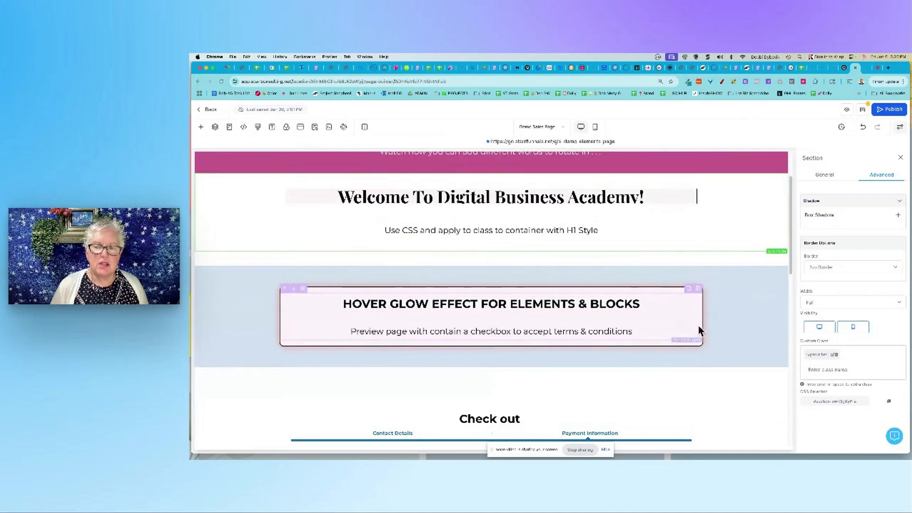
pyautogui.click(734, 287)
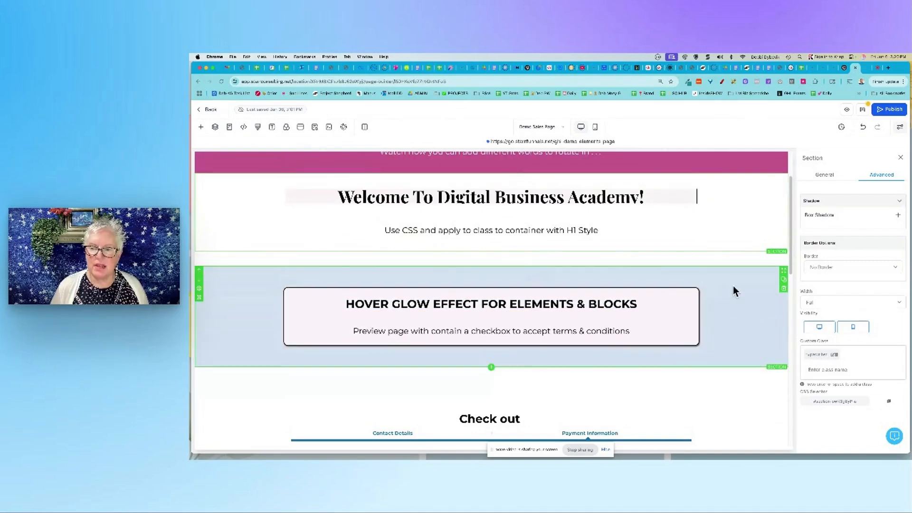
pyautogui.click(882, 177)
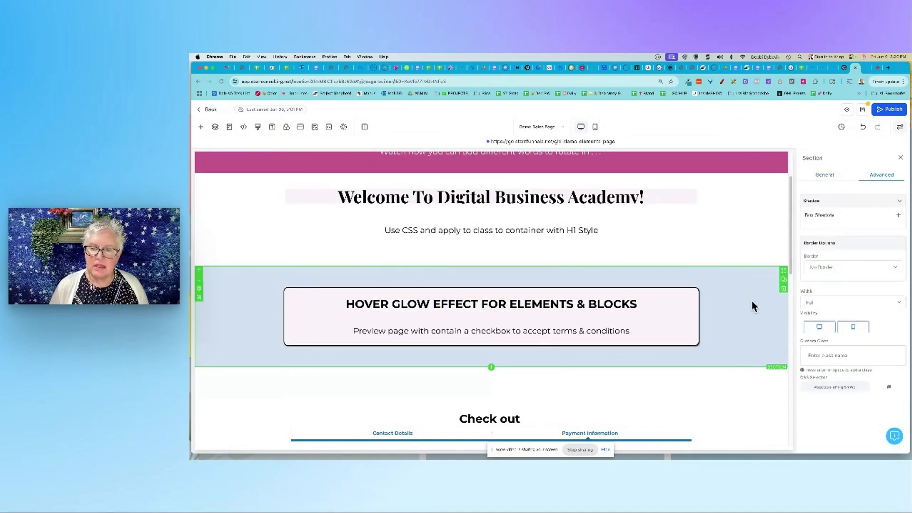
pyautogui.click(685, 288)
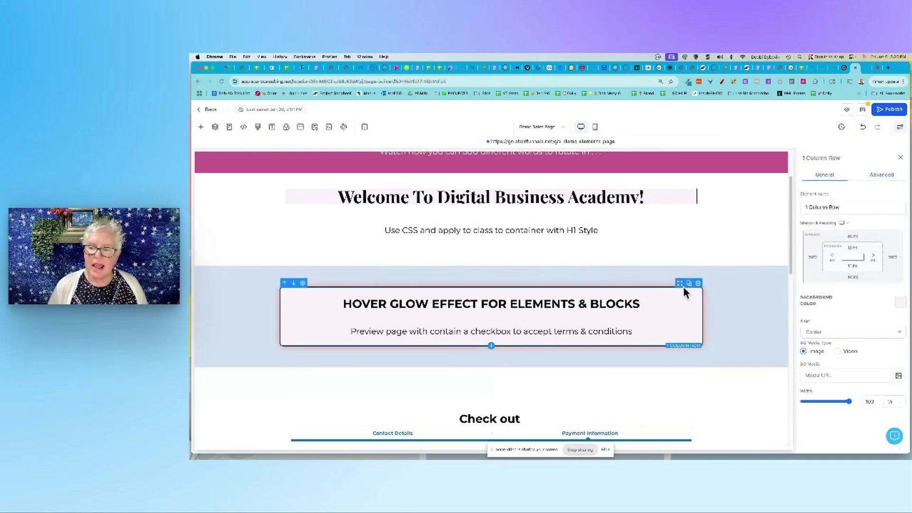
pyautogui.click(882, 175)
pyautogui.scroll(-3, 864, 237)
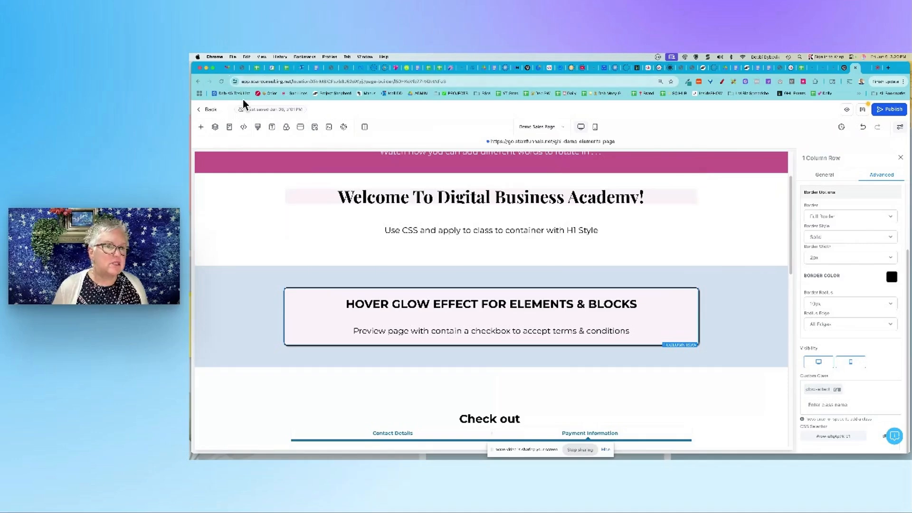
# - Open the page's custom CSS, highlight the .glow-effect selector while reviewing its rules, and save the dialog
pyautogui.click(258, 128)
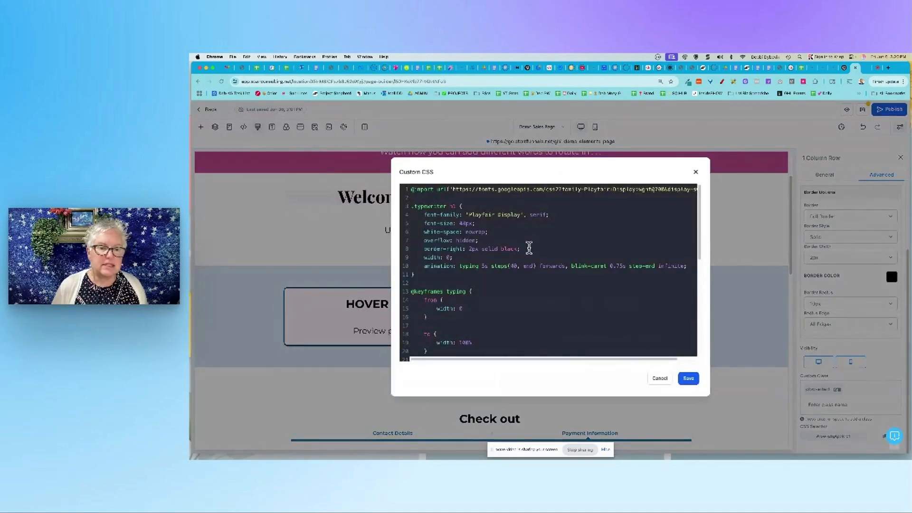
pyautogui.scroll(-5, 529, 247)
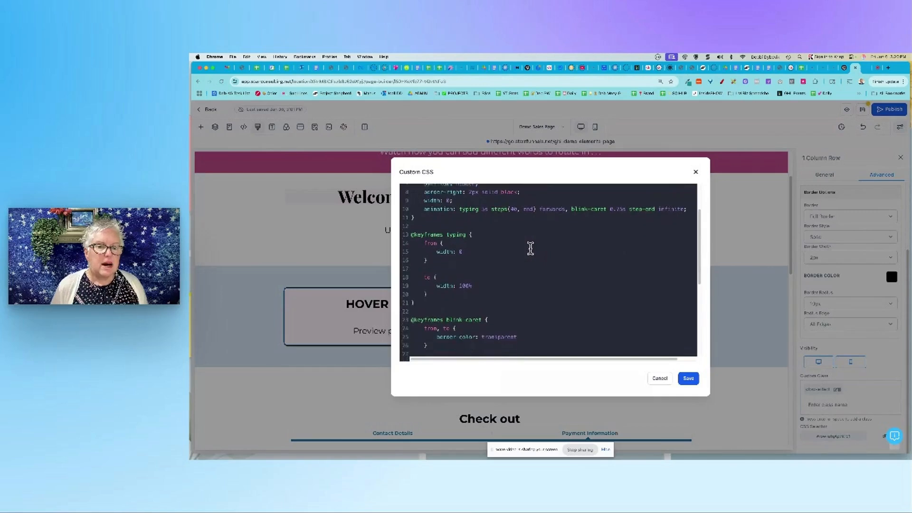
pyautogui.scroll(-10, 530, 249)
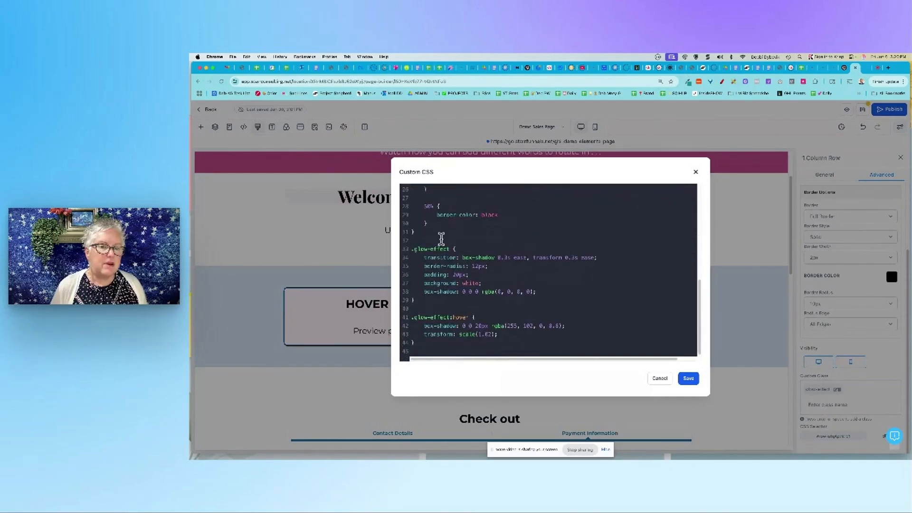
pyautogui.moveTo(411, 249); pyautogui.dragTo(466, 248)
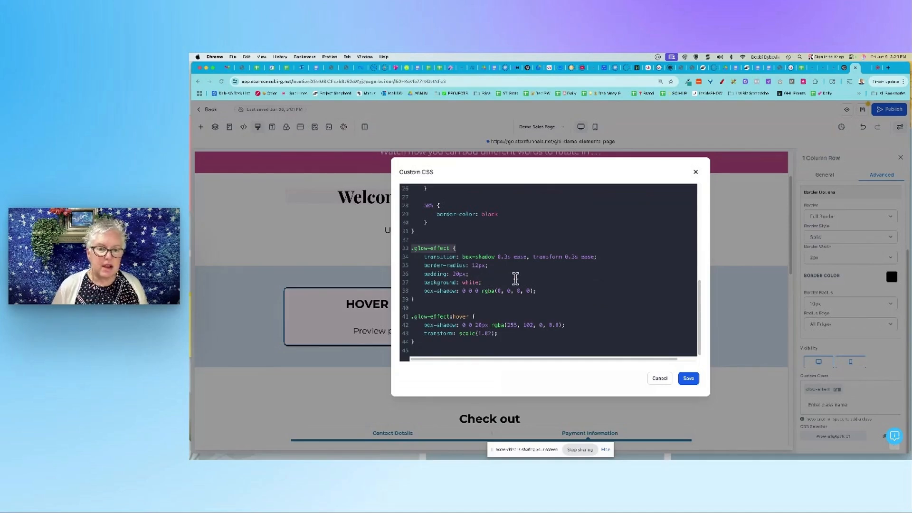
pyautogui.click(689, 379)
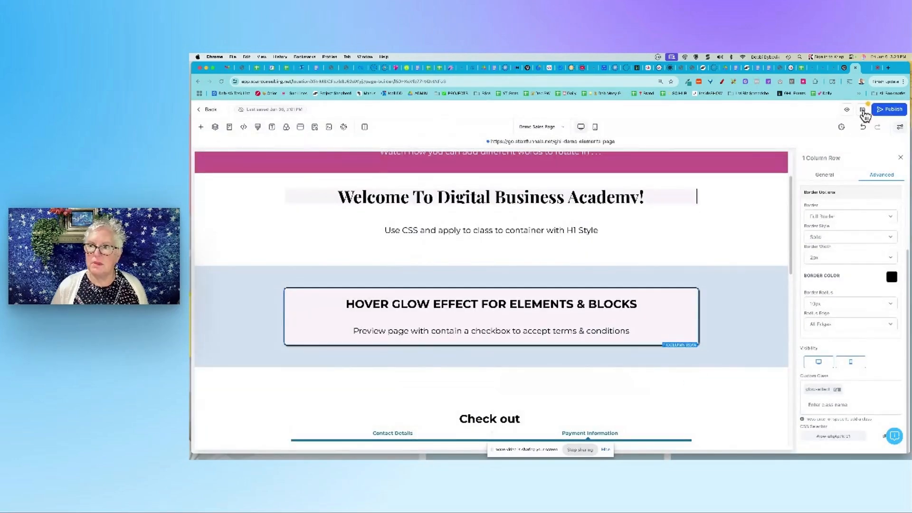
# - Reload the page preview from its rotating-text heading to review all three effects together
pyautogui.click(867, 69)
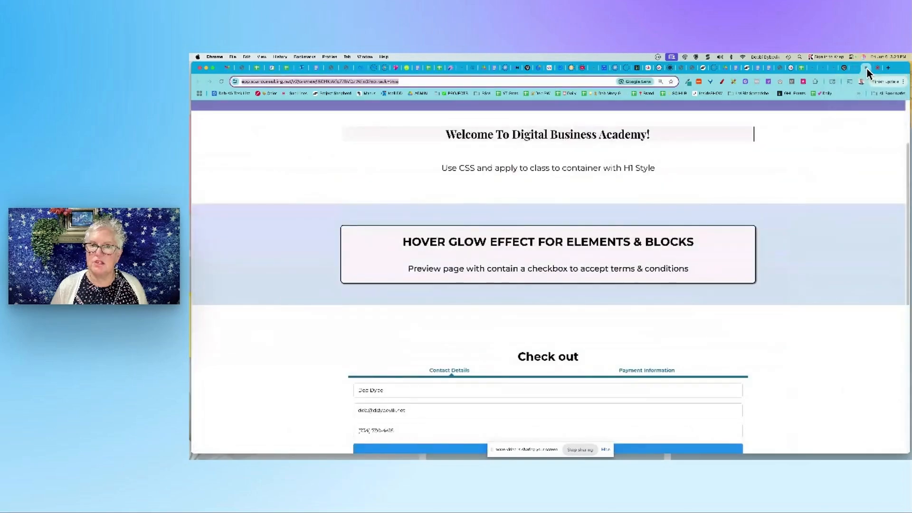
pyautogui.scroll(3, 840, 226)
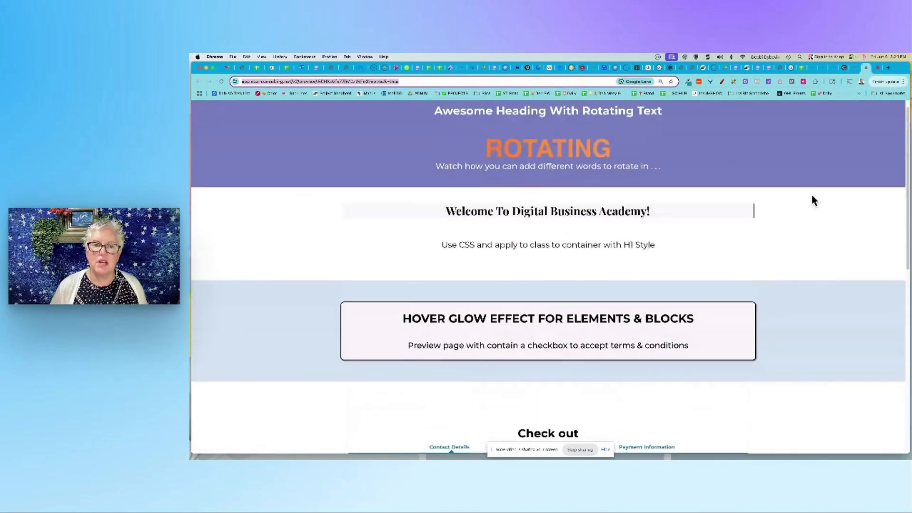
pyautogui.click(542, 81)
pyautogui.press('Return')
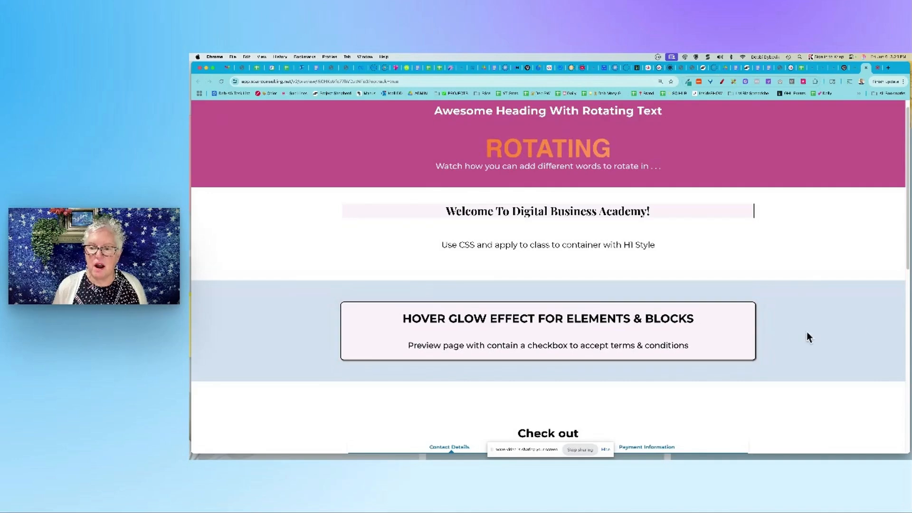
# - Switch to the ChatGPT conversation about GoHighLevel CSS enhancements and go back to its opening prompt
pyautogui.click(845, 69)
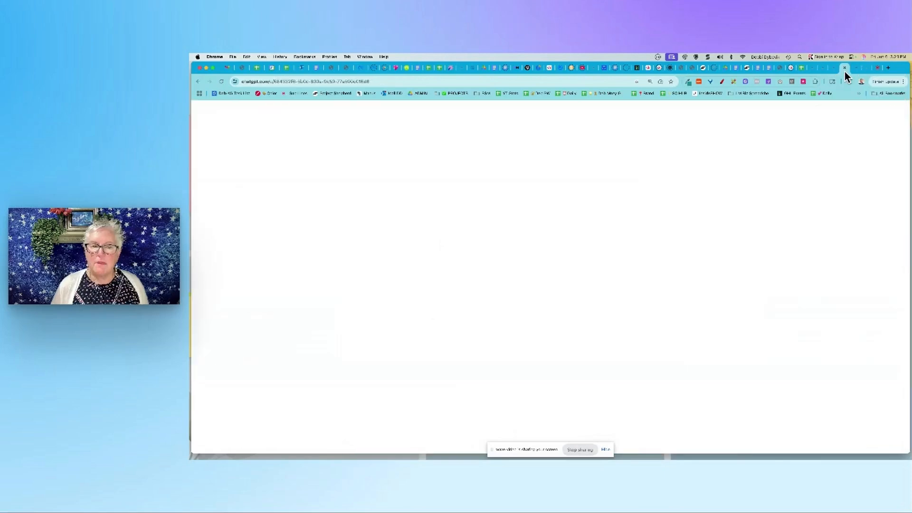
pyautogui.scroll(10, 764, 323)
pyautogui.scroll(5, 765, 327)
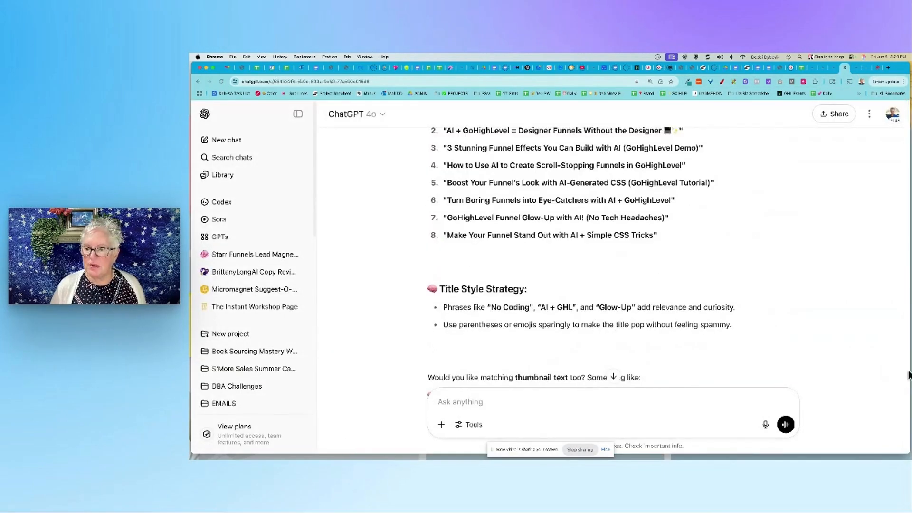
pyautogui.moveTo(908, 378); pyautogui.dragTo(905, 130)
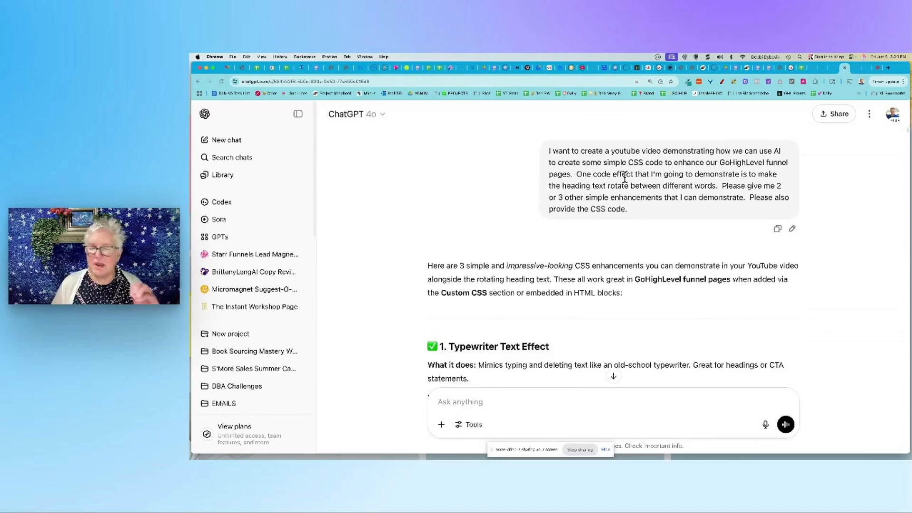
# - Read through ChatGPT's typewriter, floating button and fade-in on scroll suggestions, down to the follow-up question about the rotating-text code
pyautogui.scroll(-5, 864, 261)
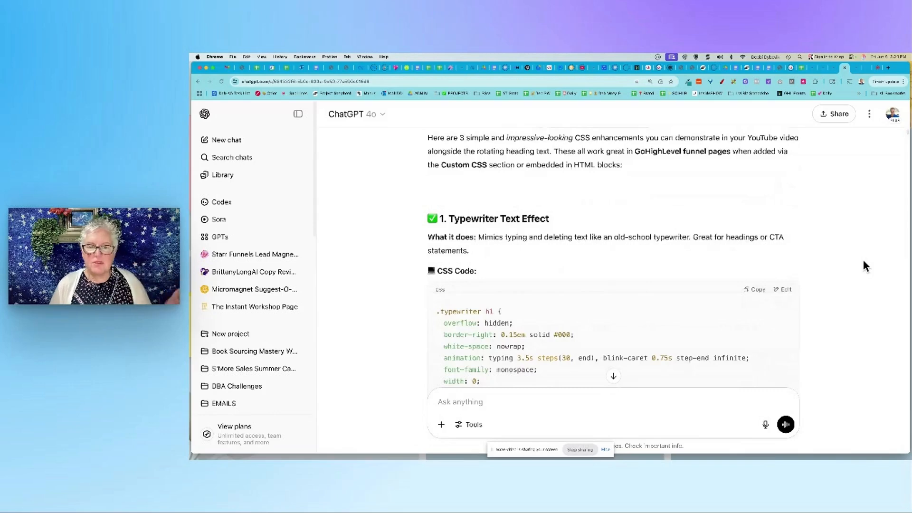
pyautogui.scroll(1, 863, 261)
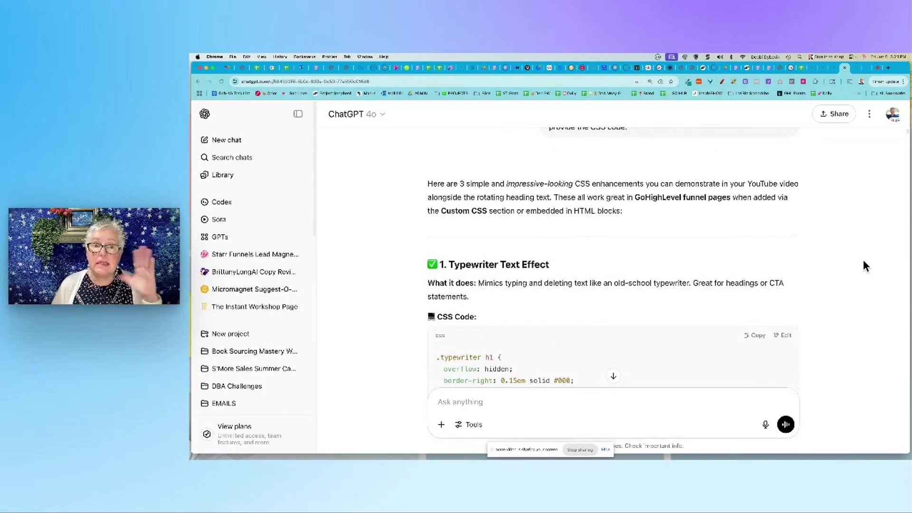
pyautogui.scroll(-5, 863, 261)
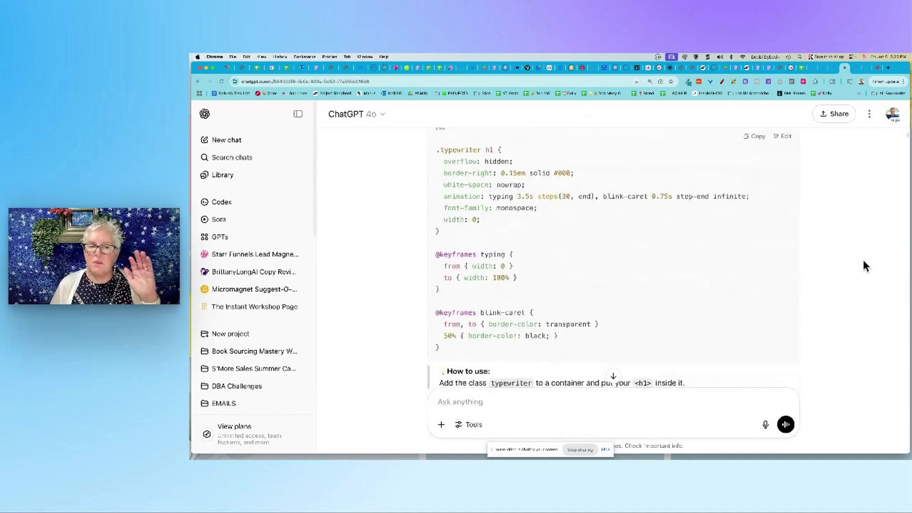
pyautogui.scroll(-3, 864, 262)
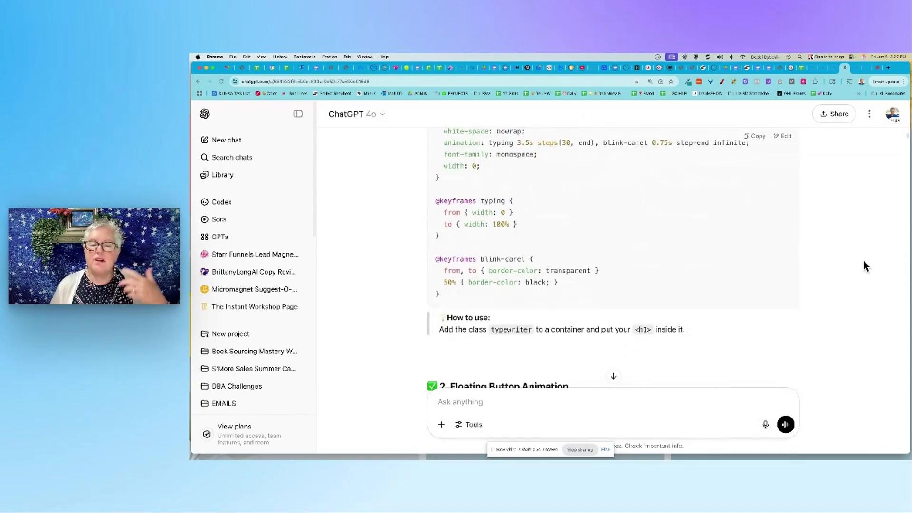
pyautogui.scroll(-1, 864, 263)
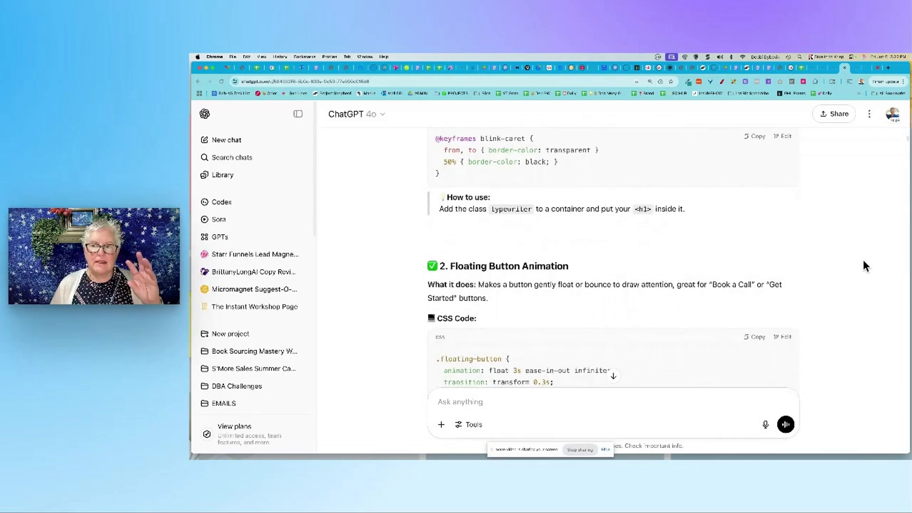
pyautogui.scroll(-4, 864, 261)
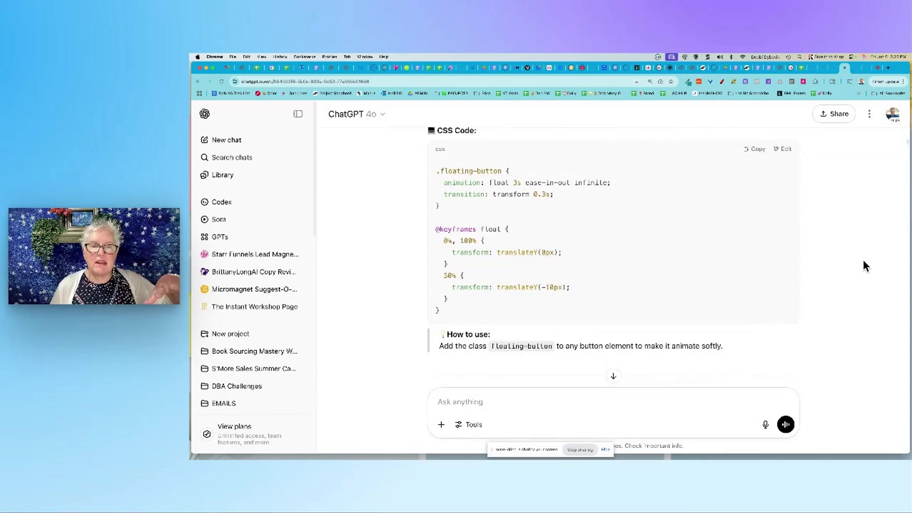
pyautogui.scroll(-1, 864, 262)
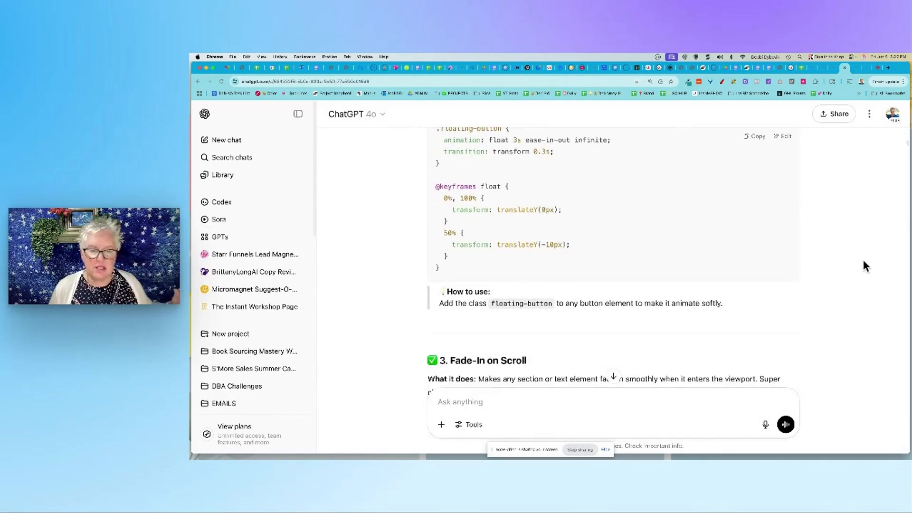
pyautogui.scroll(-3, 864, 262)
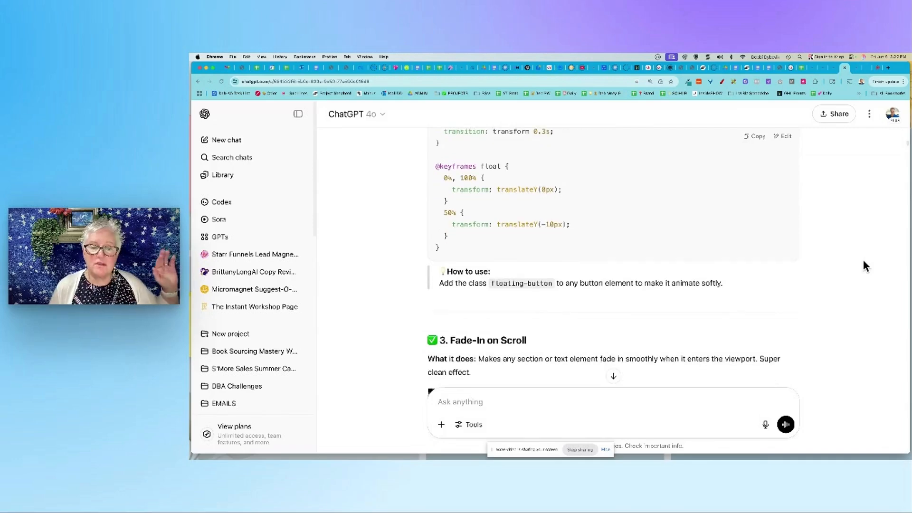
pyautogui.scroll(-3, 864, 261)
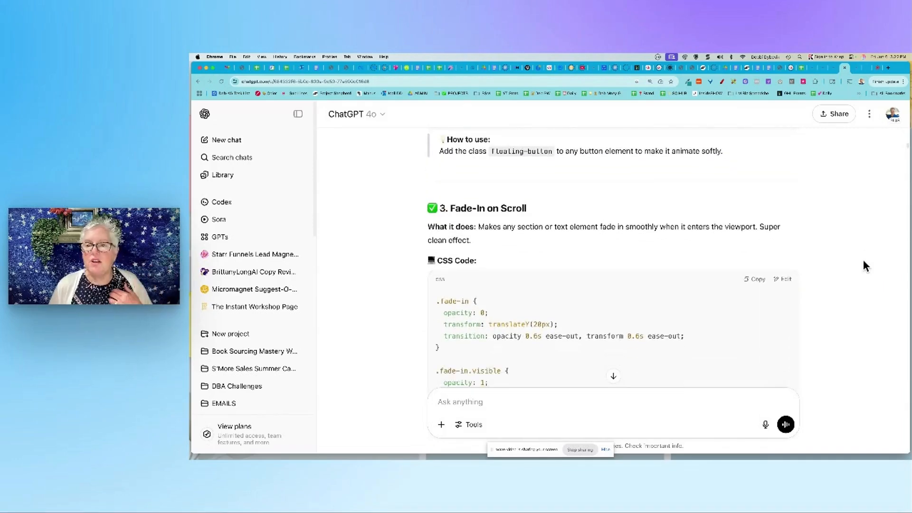
pyautogui.scroll(-5, 864, 266)
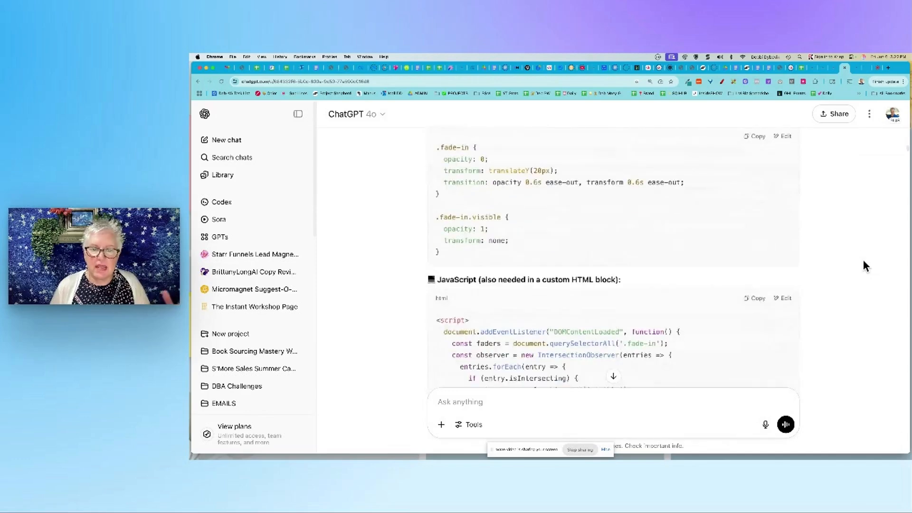
pyautogui.scroll(-15, 864, 261)
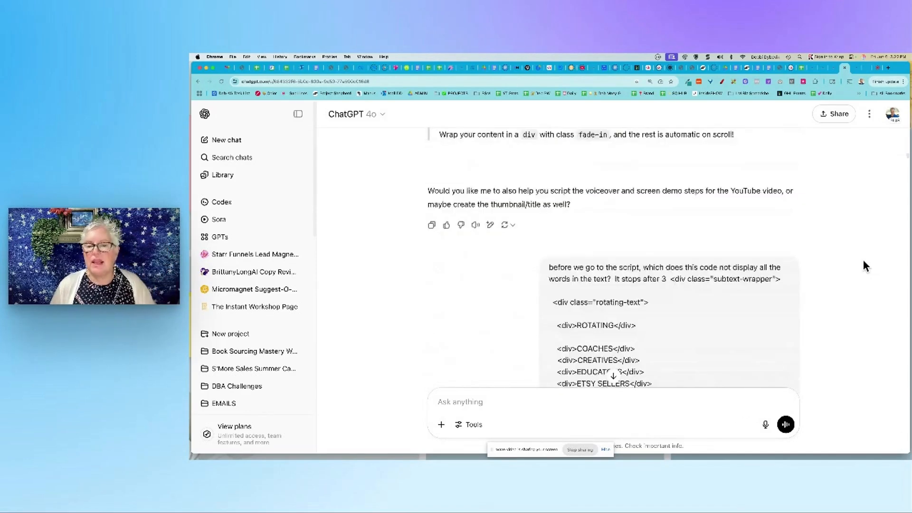
# - Skim the rotating-text code in the ChatGPT question and switch to the sales page builder, selecting the section around the hover glow box
pyautogui.scroll(-15, 864, 261)
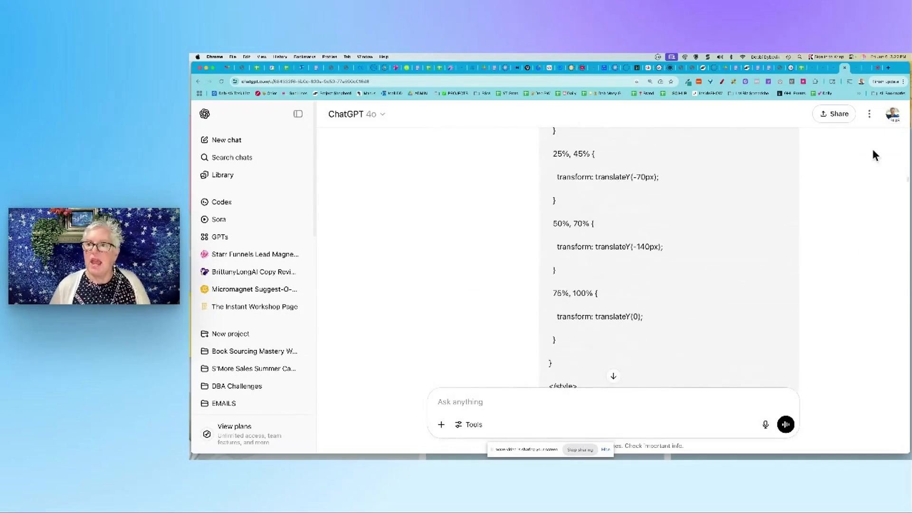
pyautogui.click(858, 71)
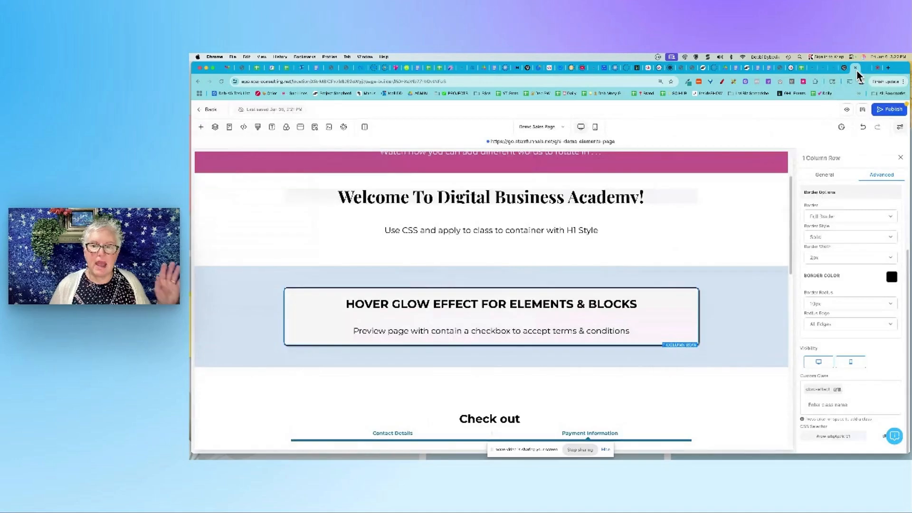
pyautogui.click(715, 327)
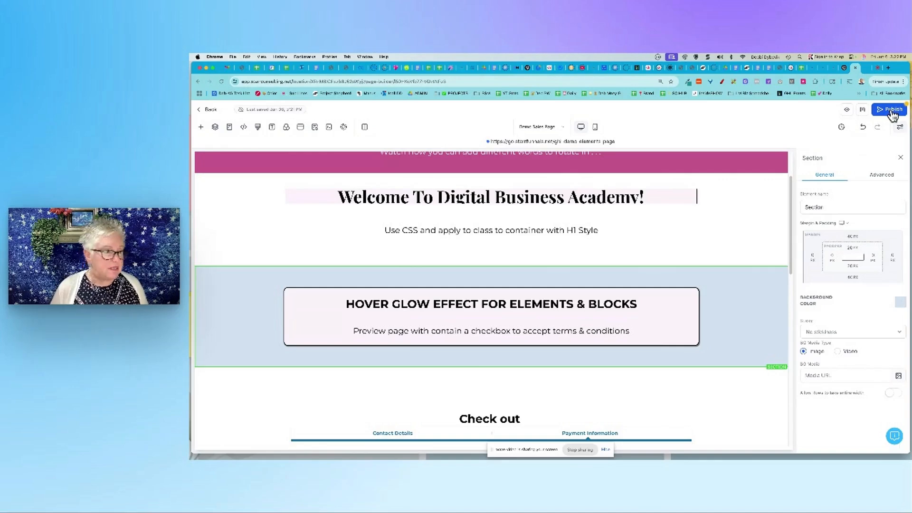
# - Return to the ChatGPT conversation and read from the typewriter revision request through the video script's call-to-action and the CSS bundle's final notes
pyautogui.click(844, 69)
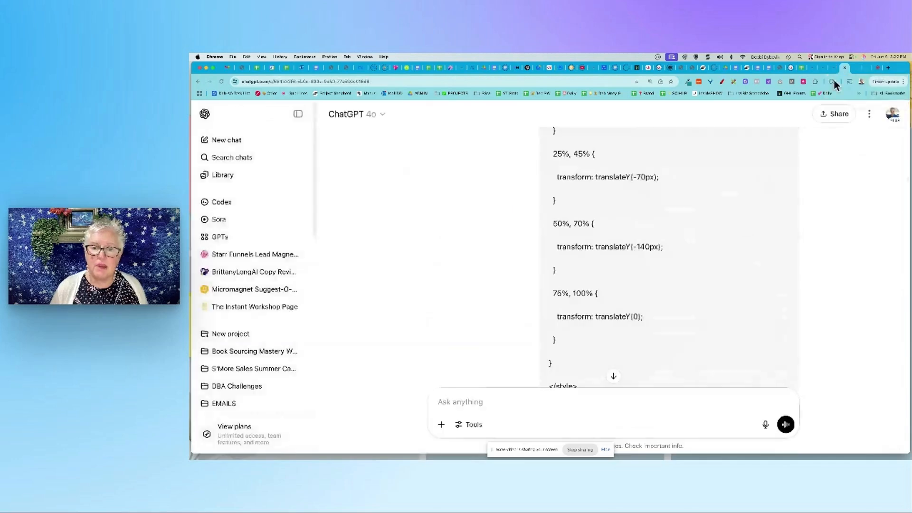
pyautogui.scroll(-10, 701, 323)
pyautogui.scroll(-15, 700, 328)
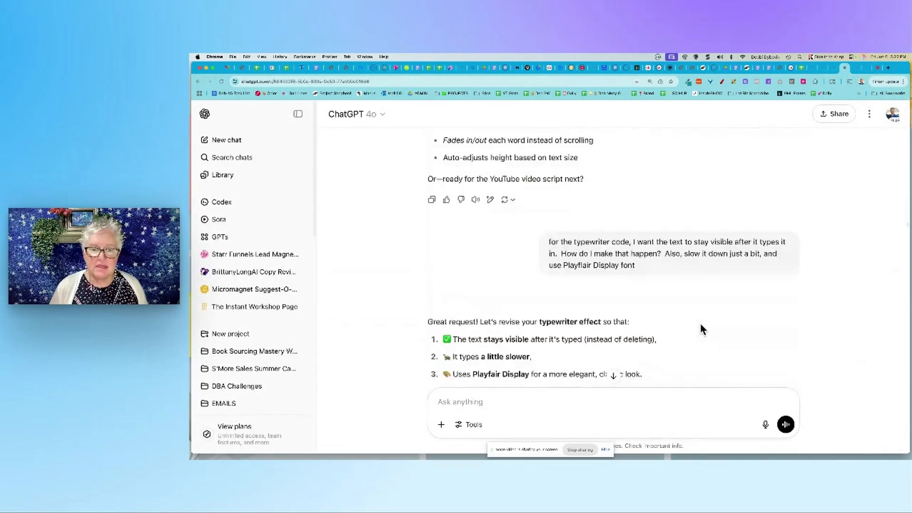
pyautogui.scroll(15, 701, 328)
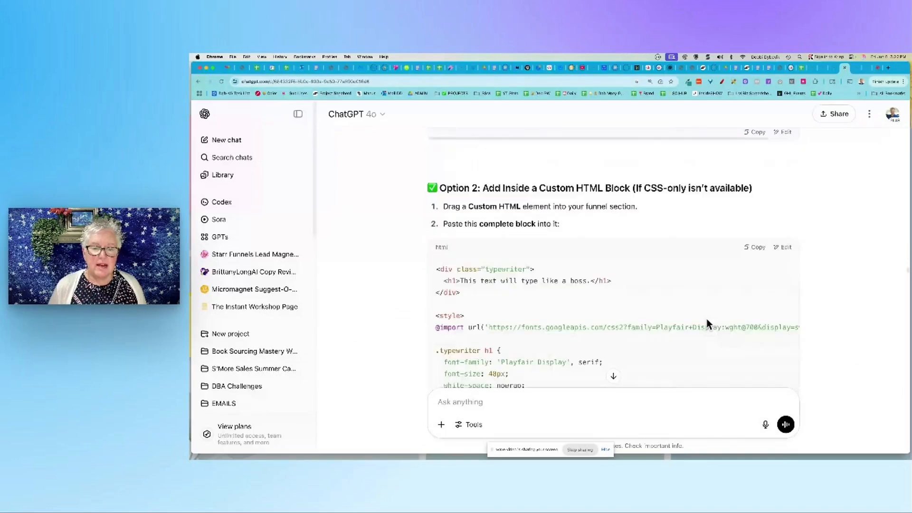
pyautogui.scroll(-8, 705, 323)
pyautogui.scroll(-20, 707, 321)
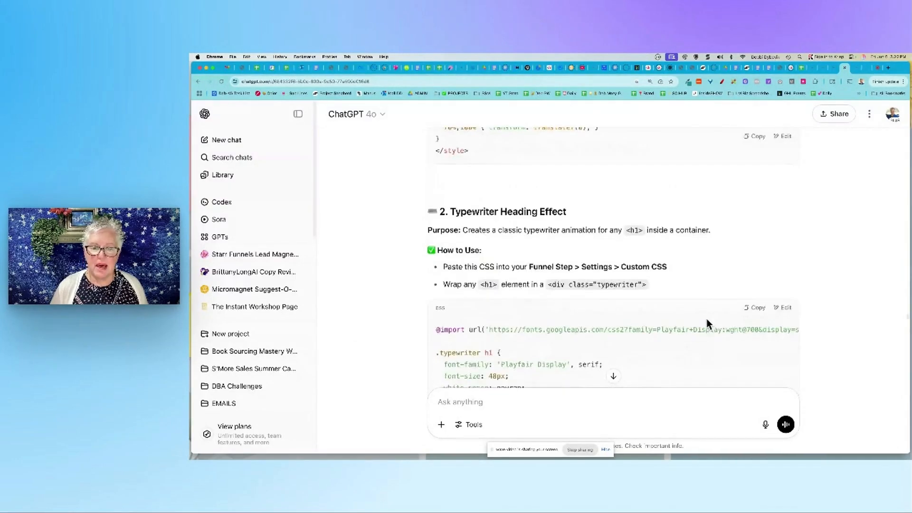
pyautogui.scroll(-3, 706, 319)
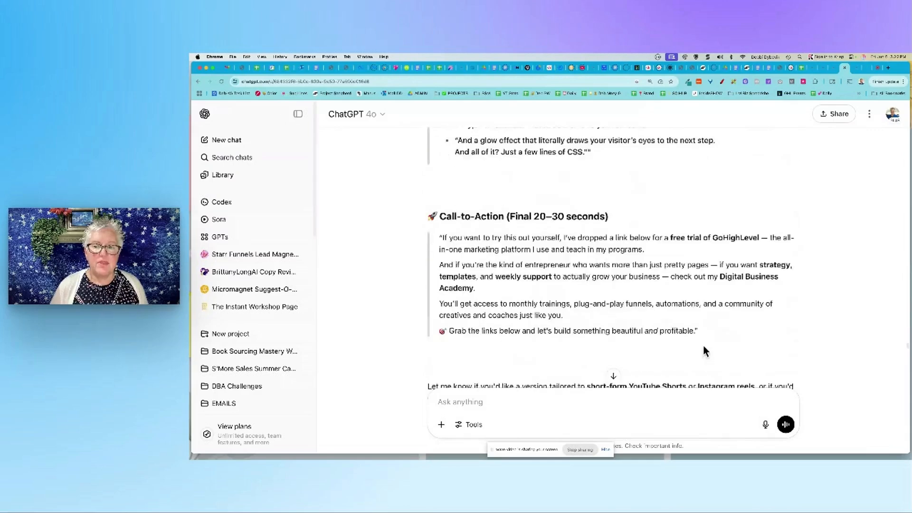
pyautogui.scroll(10, 703, 344)
pyautogui.scroll(-4, 705, 346)
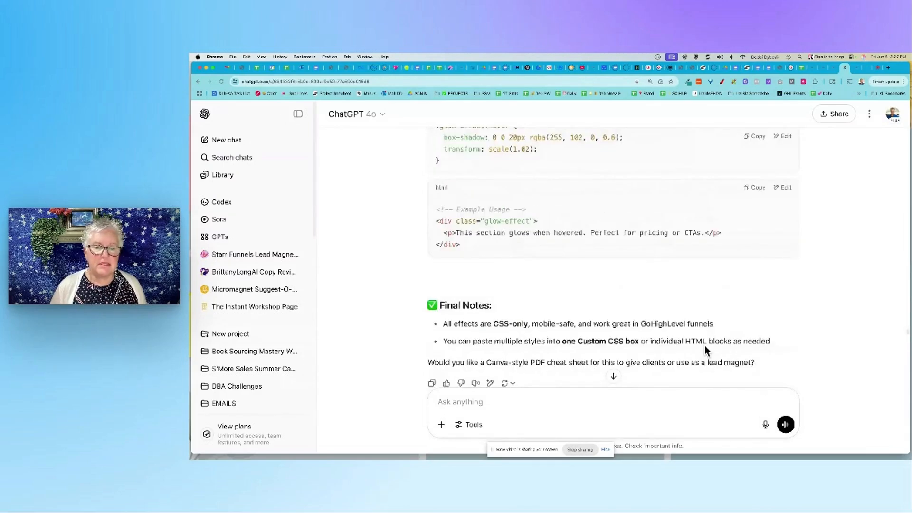
# - Go back to the "CSS Enhancement Bundle for GoHighLevel Funnels" overview and highlight part of its heading
pyautogui.scroll(15, 705, 346)
pyautogui.scroll(4, 705, 346)
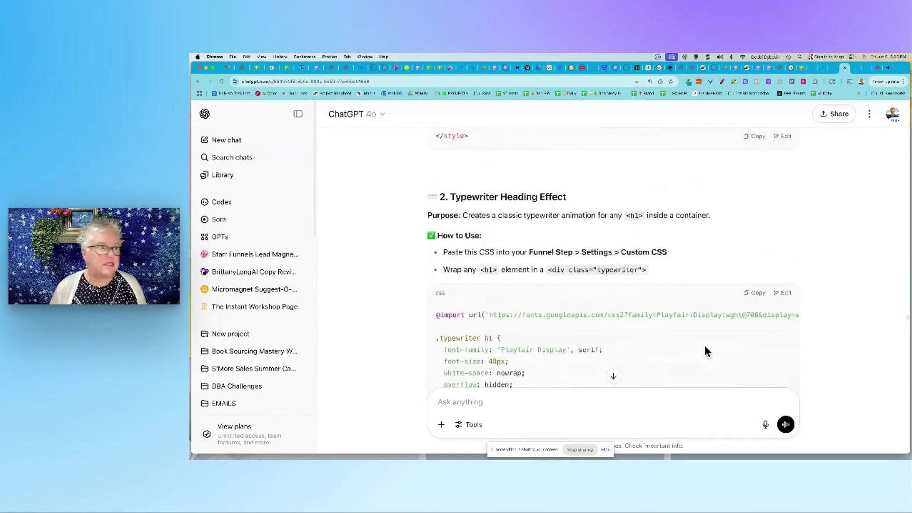
pyautogui.scroll(12, 706, 350)
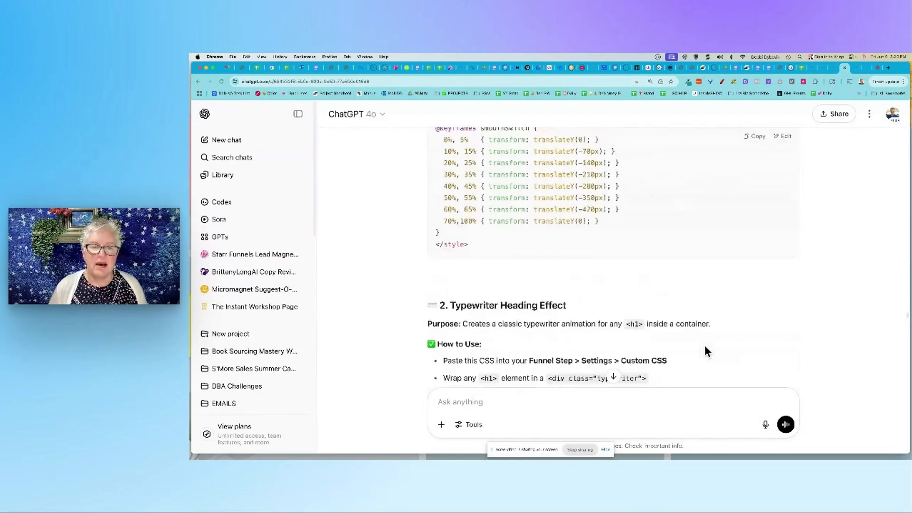
pyautogui.scroll(5, 705, 351)
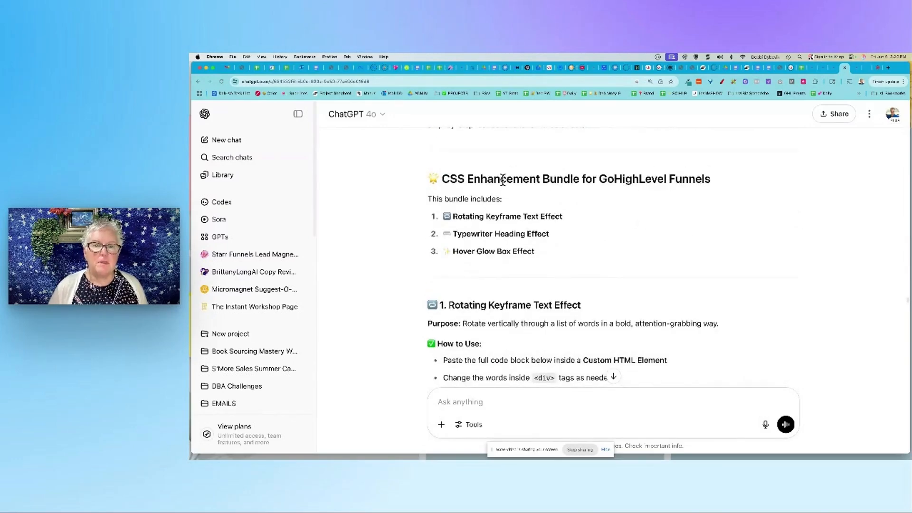
pyautogui.moveTo(522, 180); pyautogui.dragTo(628, 176)
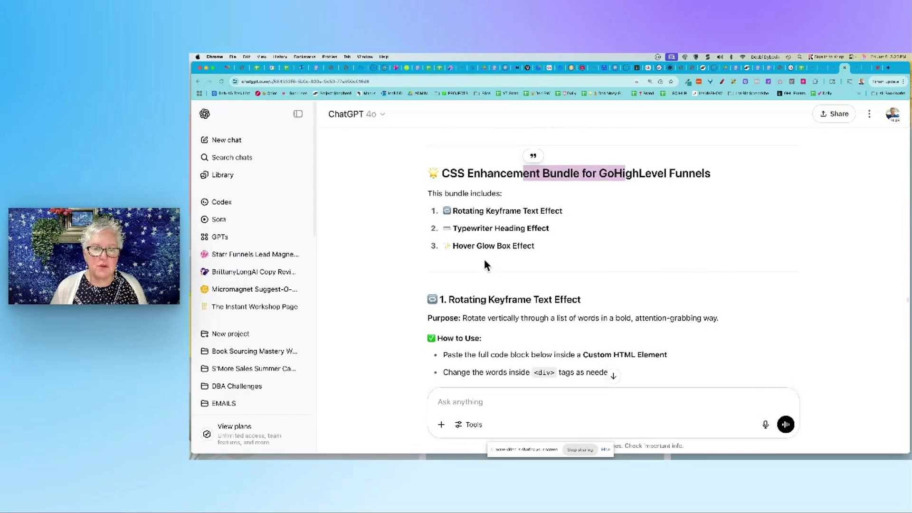
# - Review the bundle's rotating-text code down to the Typewriter Heading Effect instructions, and switch to the wave.video live recording studio
pyautogui.scroll(-3, 485, 265)
pyautogui.scroll(-15, 519, 229)
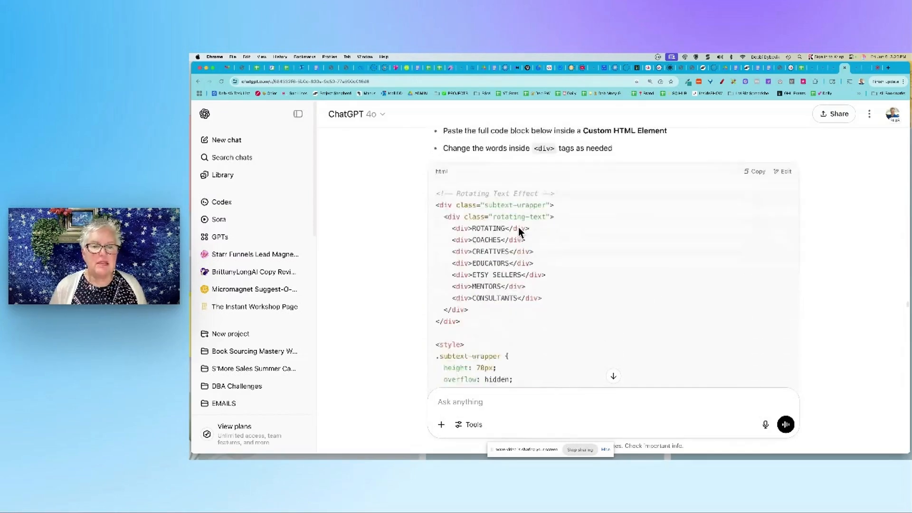
pyautogui.scroll(-2, 557, 239)
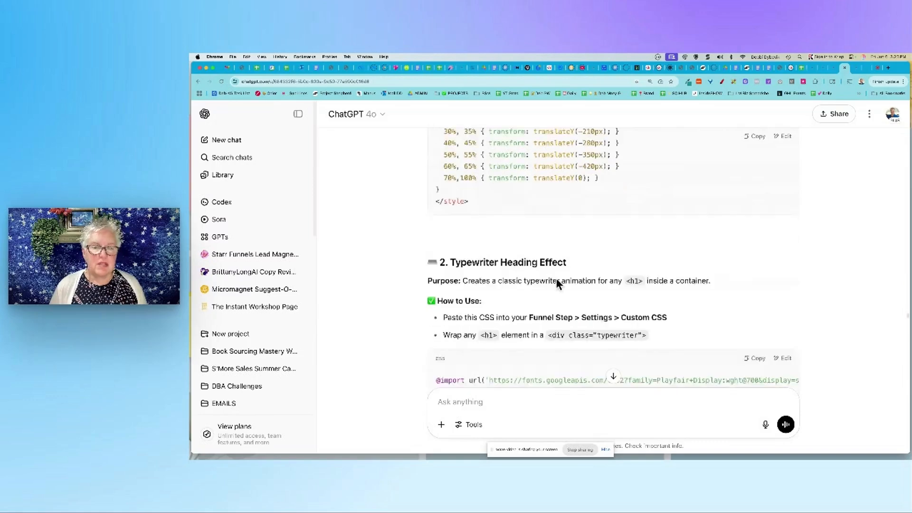
pyautogui.click(878, 67)
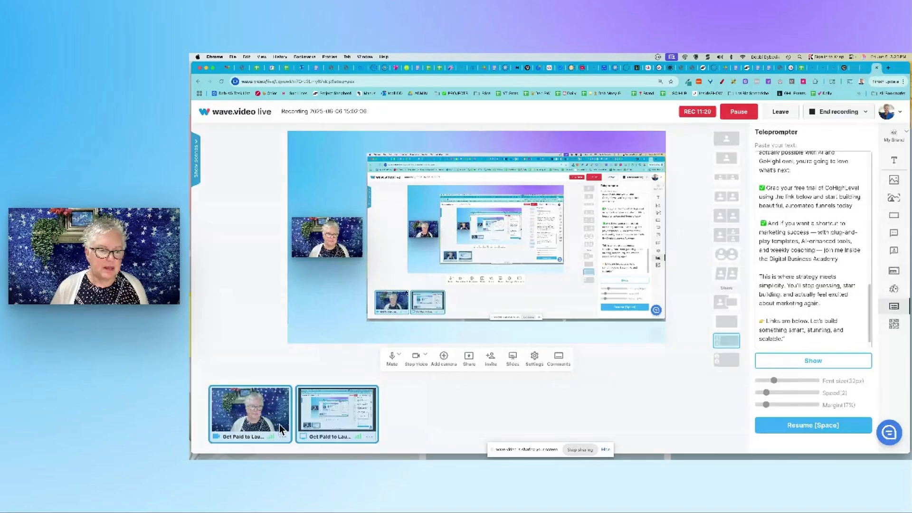